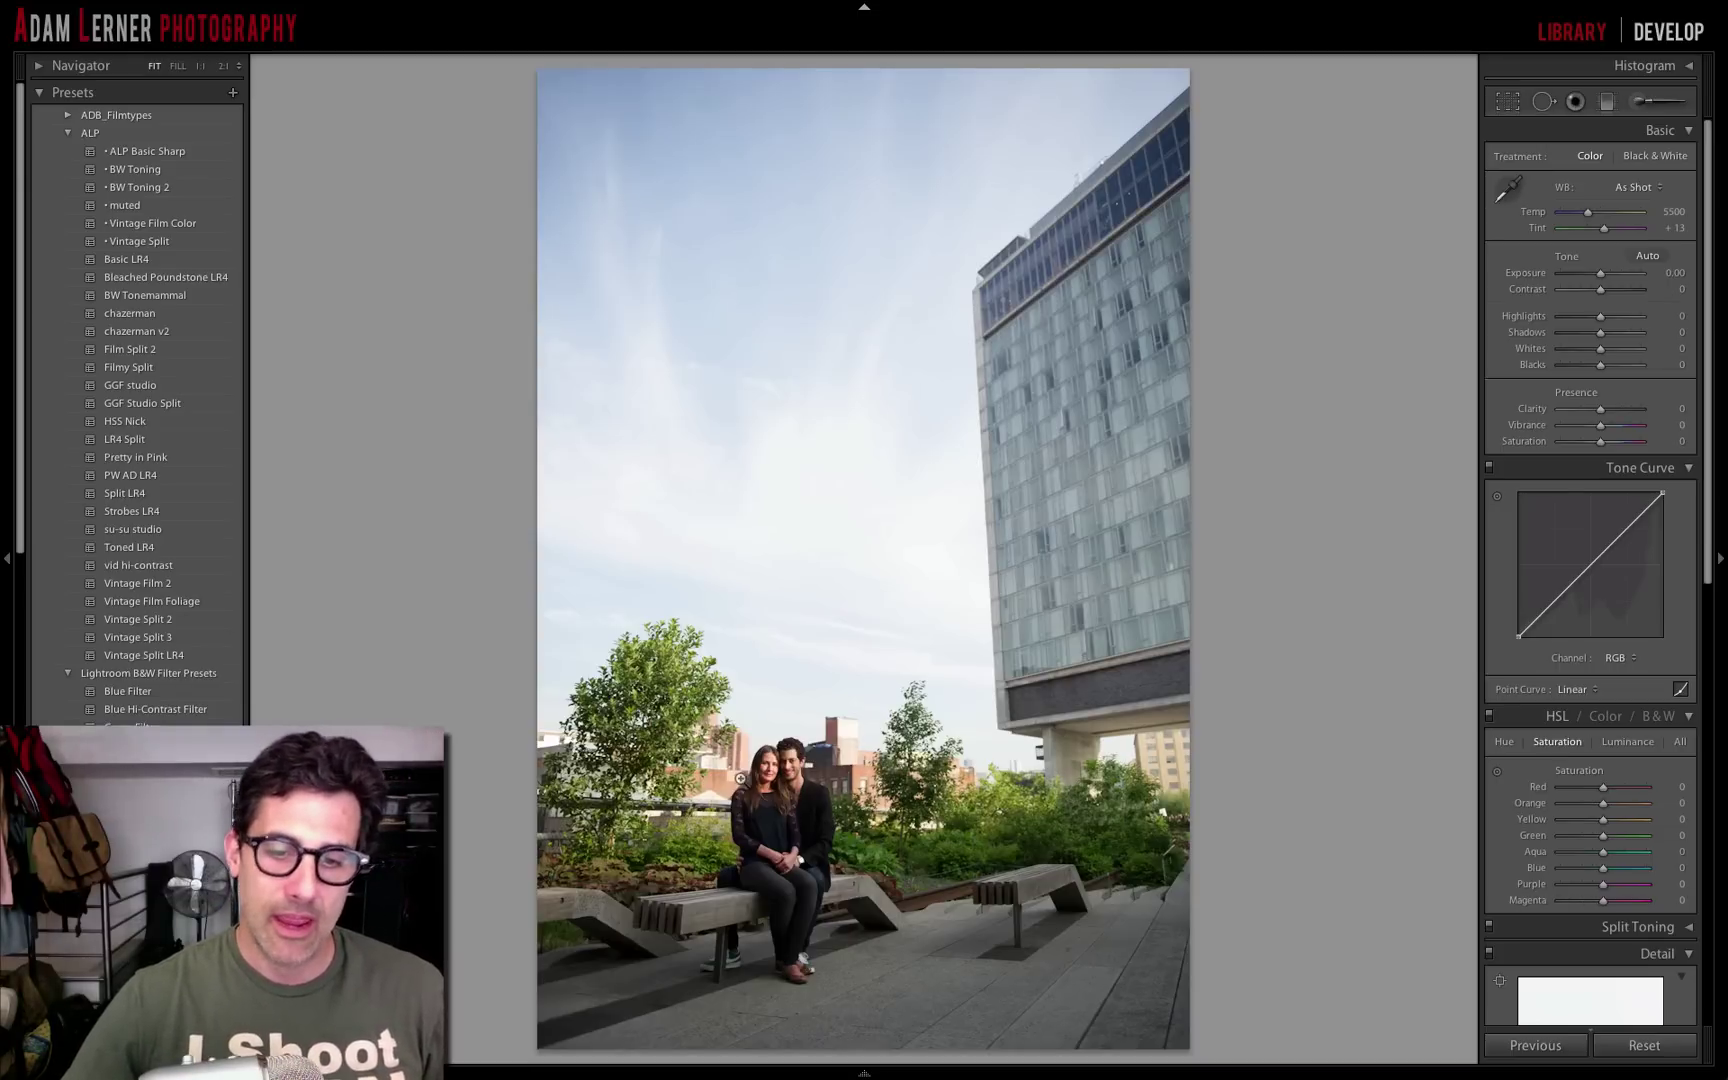
Inspect the seated couple up close, return to the full photo and display its file and exposure information overlay
left_click(795, 772)
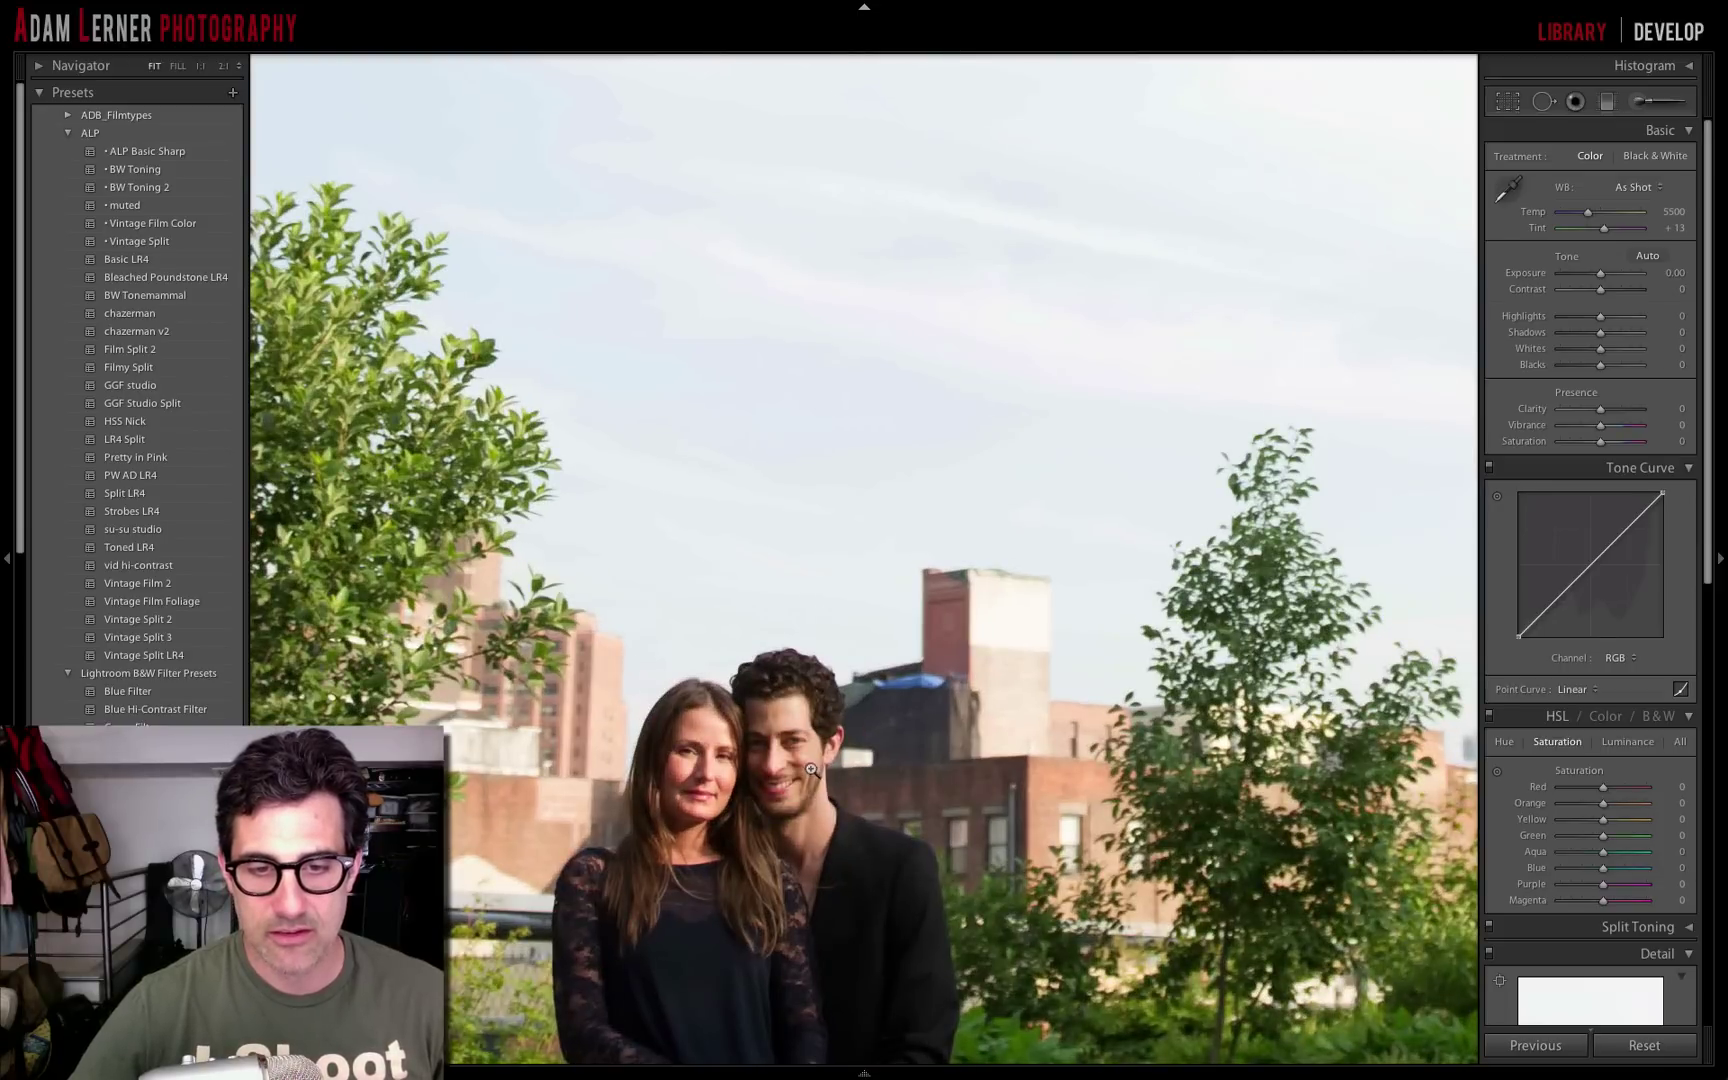
left_click(792, 768)
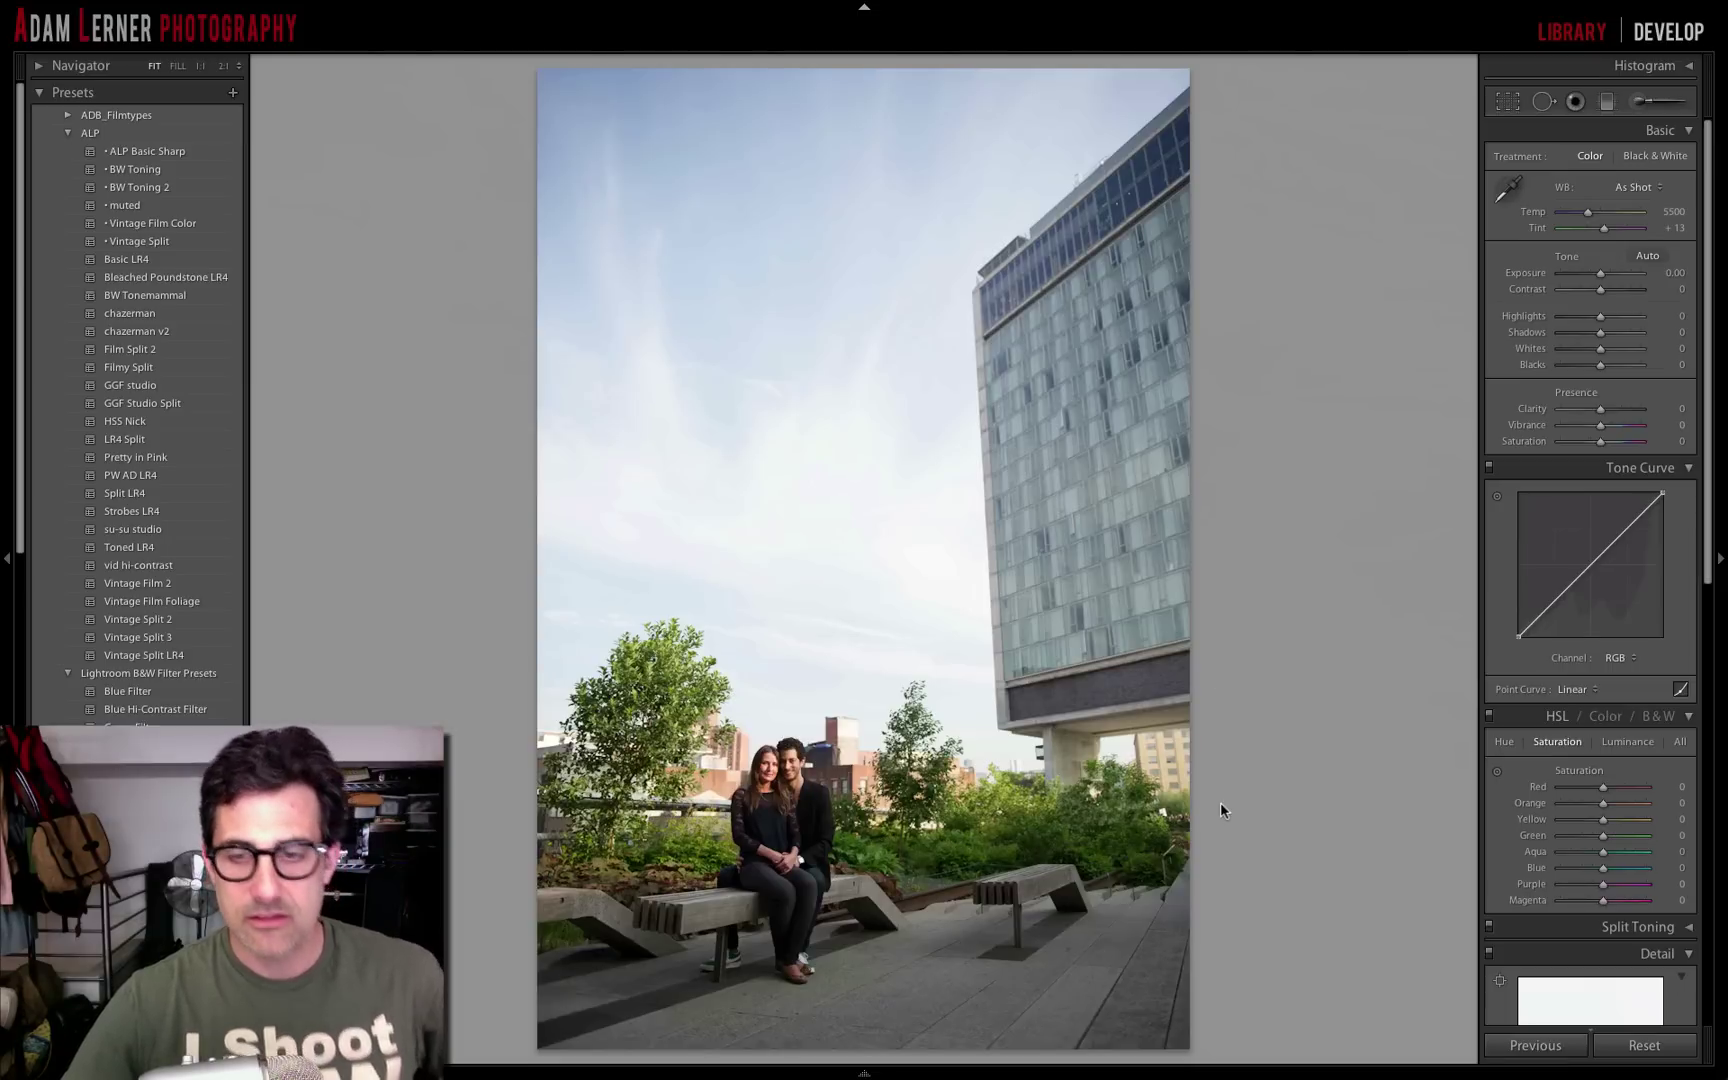
key("i")
key("i")
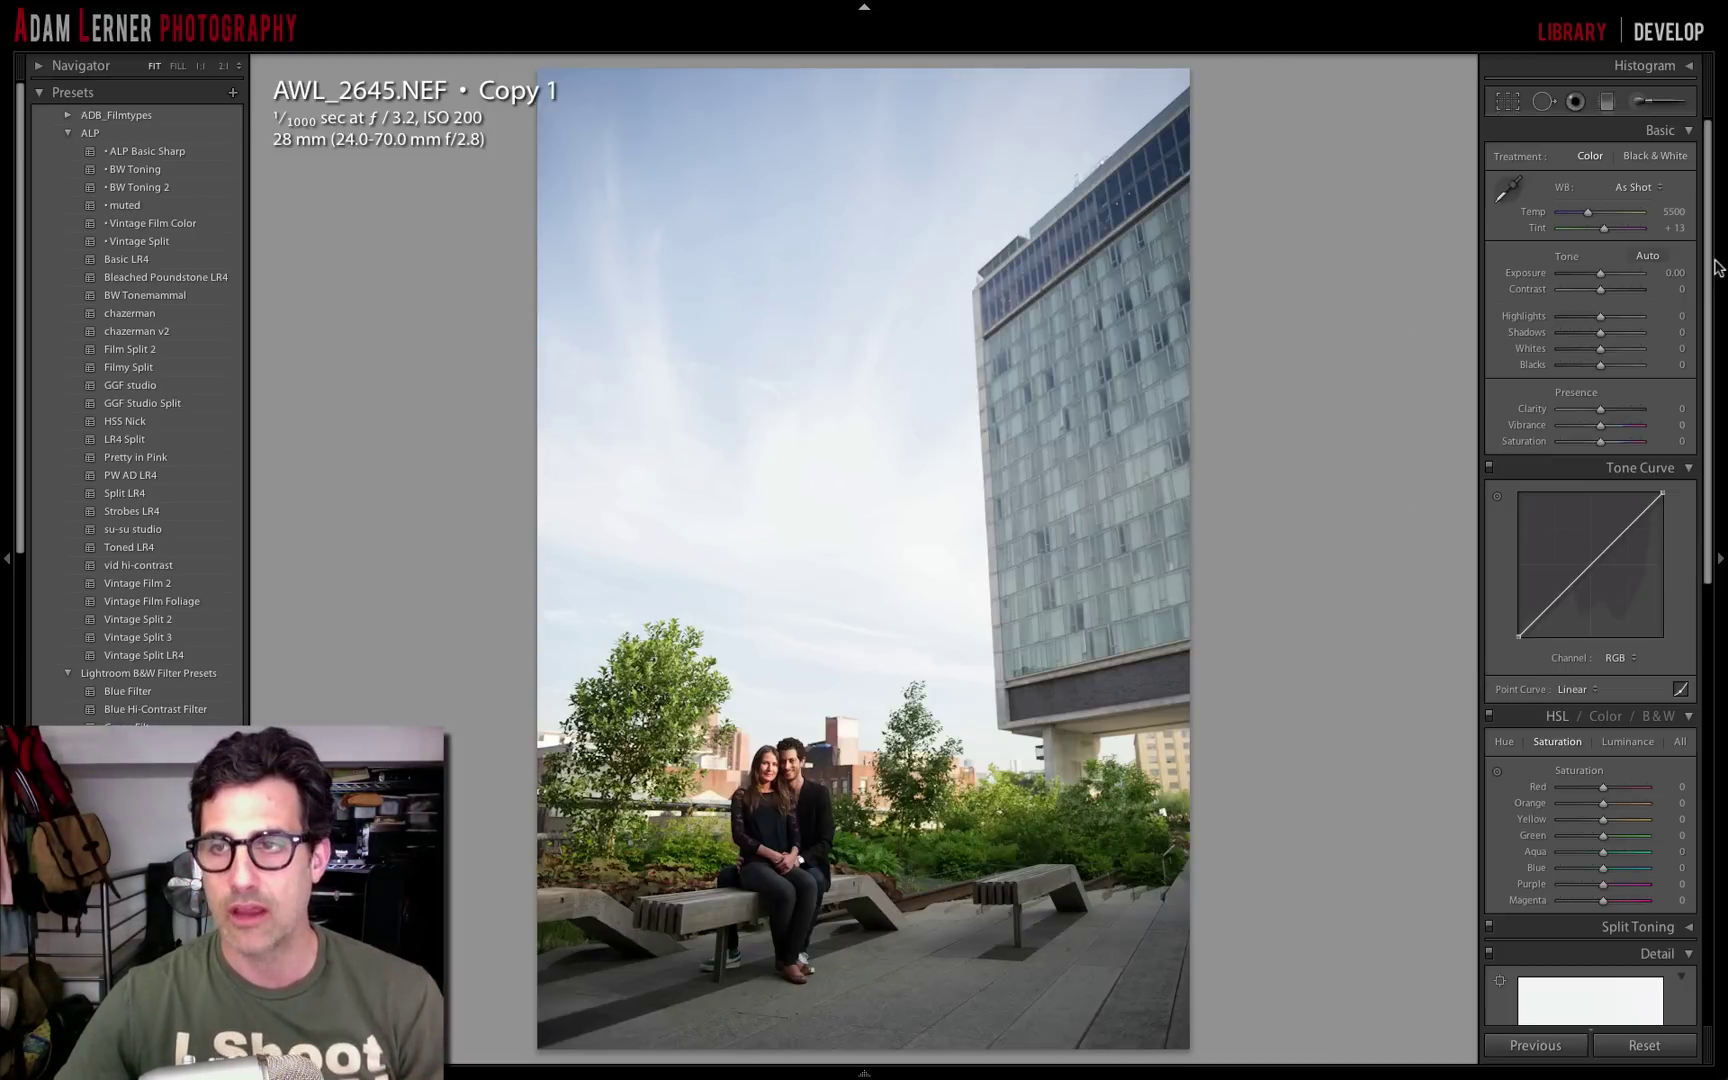
Check the photo's tonal clipping and set Highlights to -49 and Blacks to -25
left_click(1602, 277, "alt")
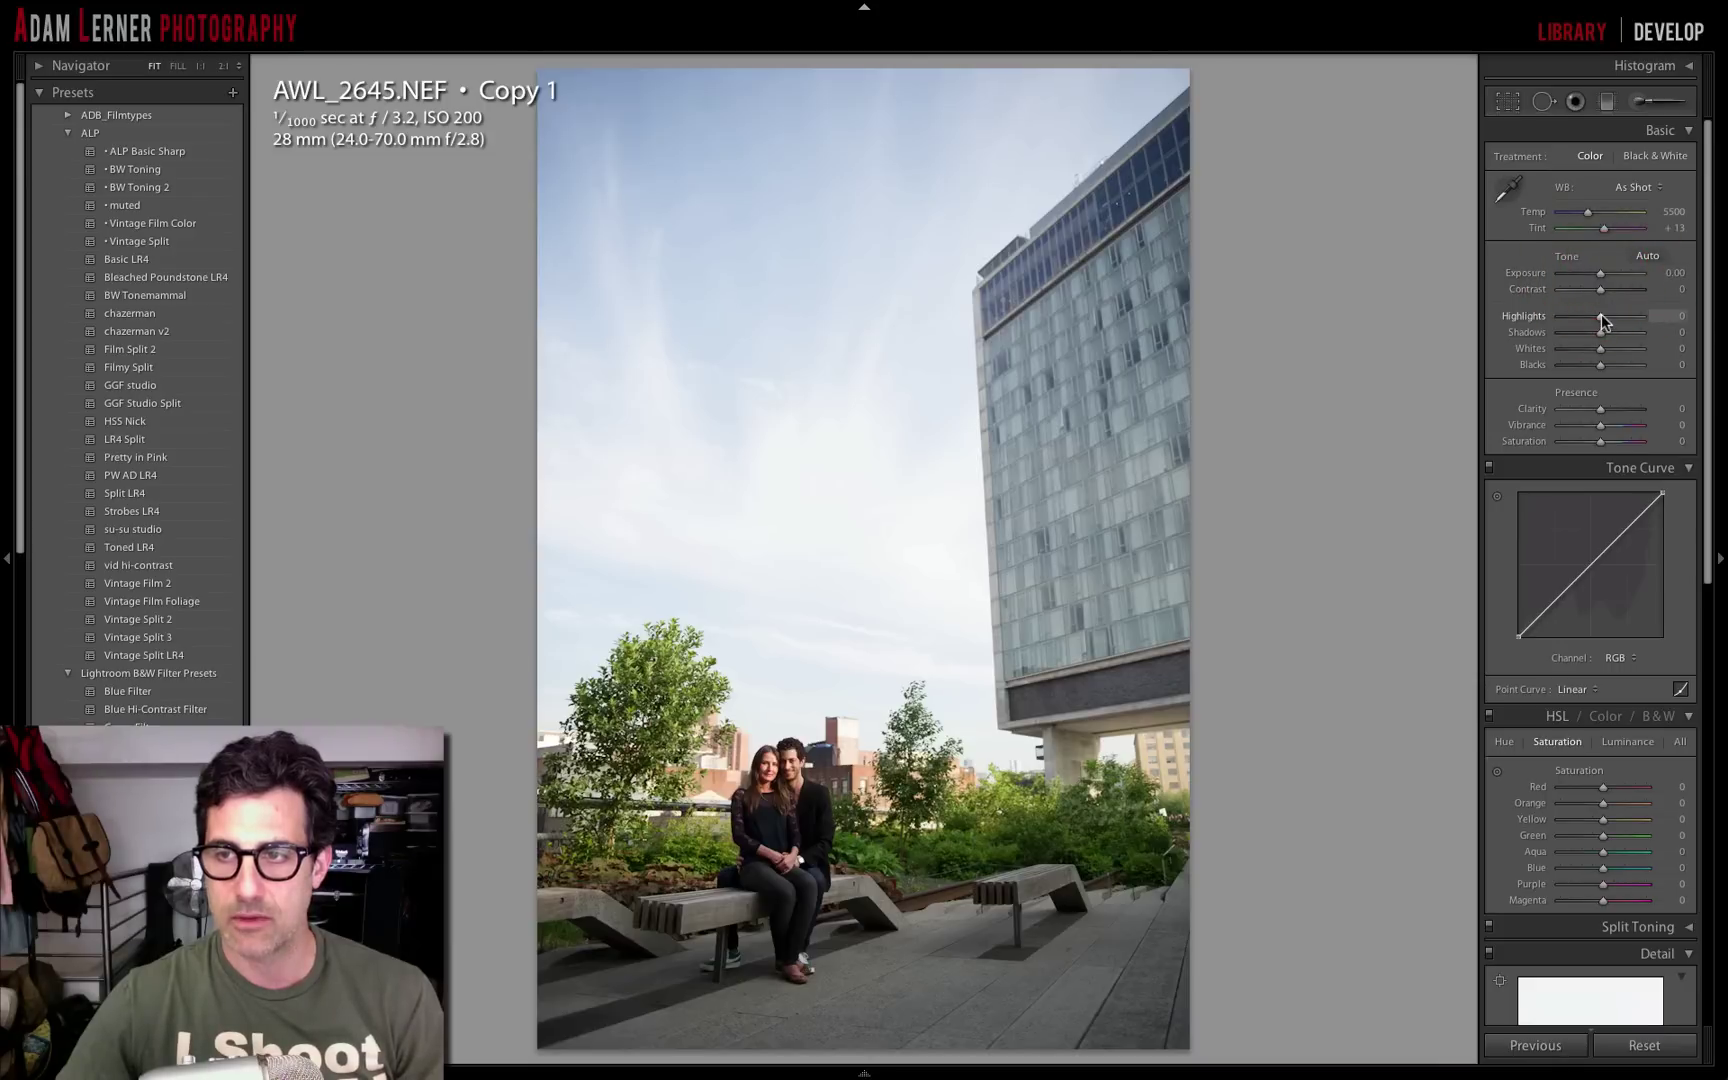
mouse_move(1600, 317)
left_mouse_down()
mouse_move(1510, 322)
mouse_move(1581, 321)
left_mouse_up()
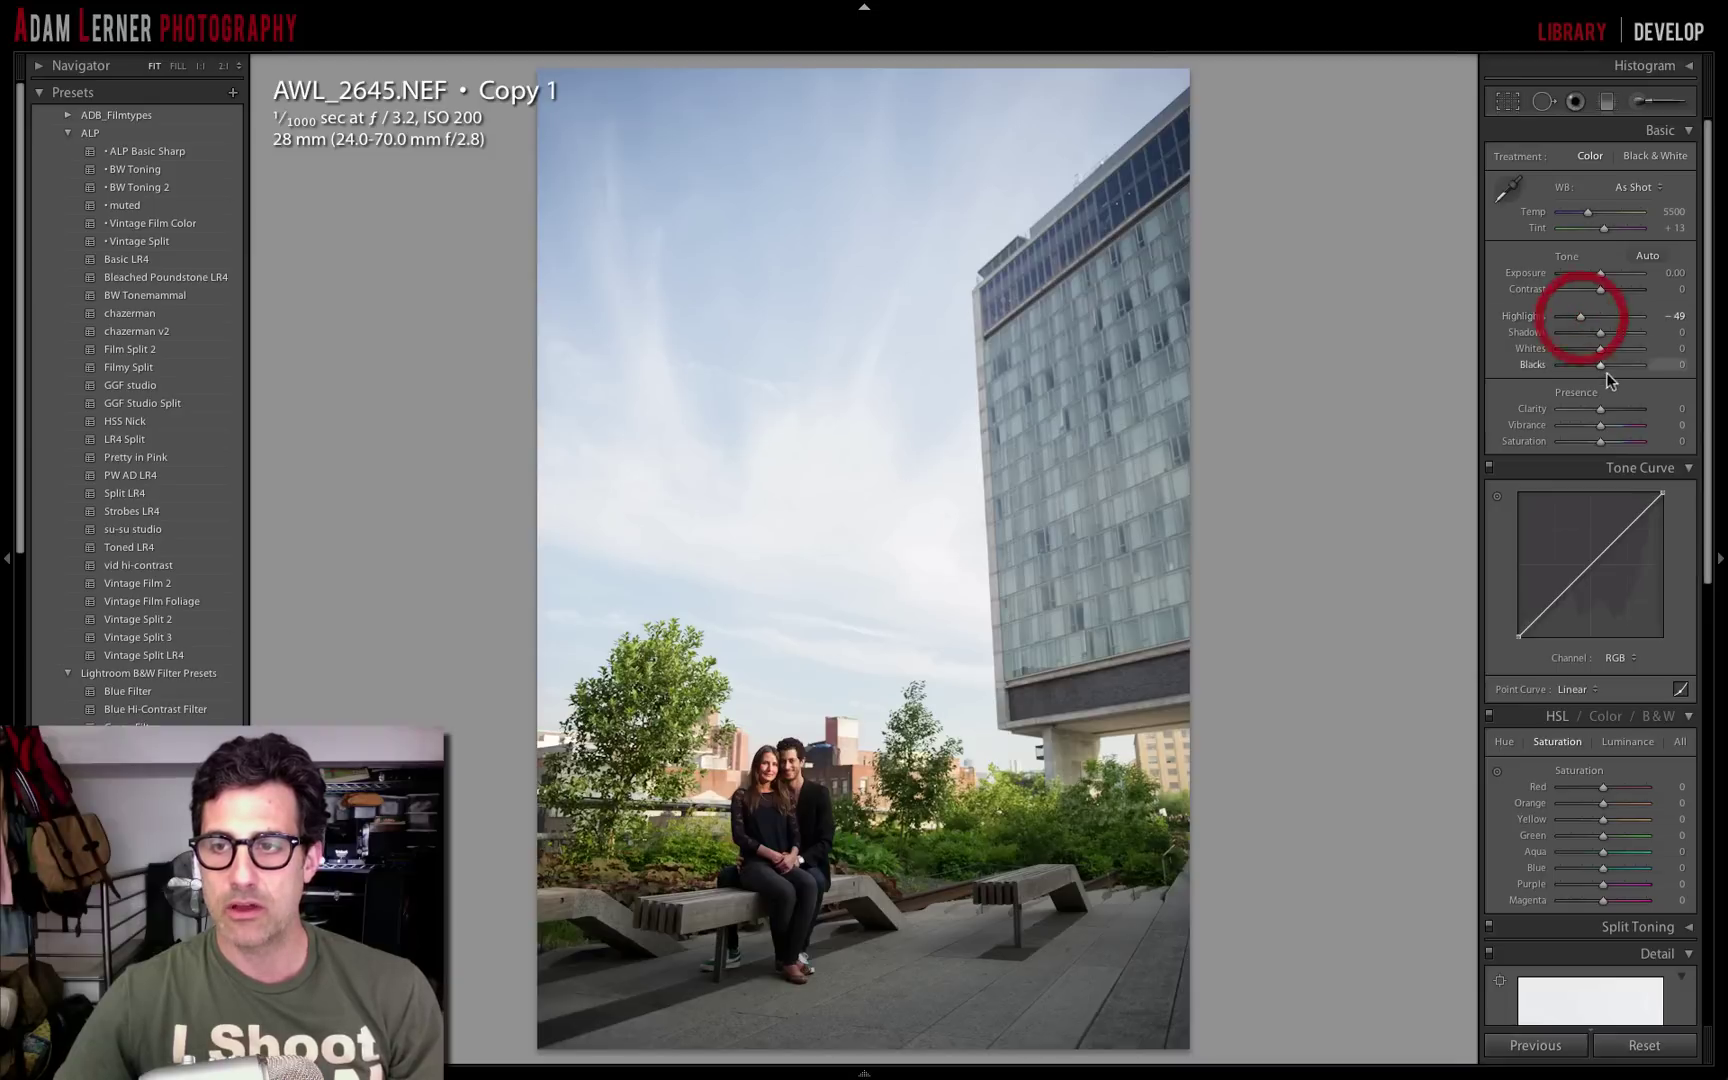
left_click(1602, 366, "alt")
left_click(1601, 366, "alt")
left_click_drag(1602, 367, 1593, 372)
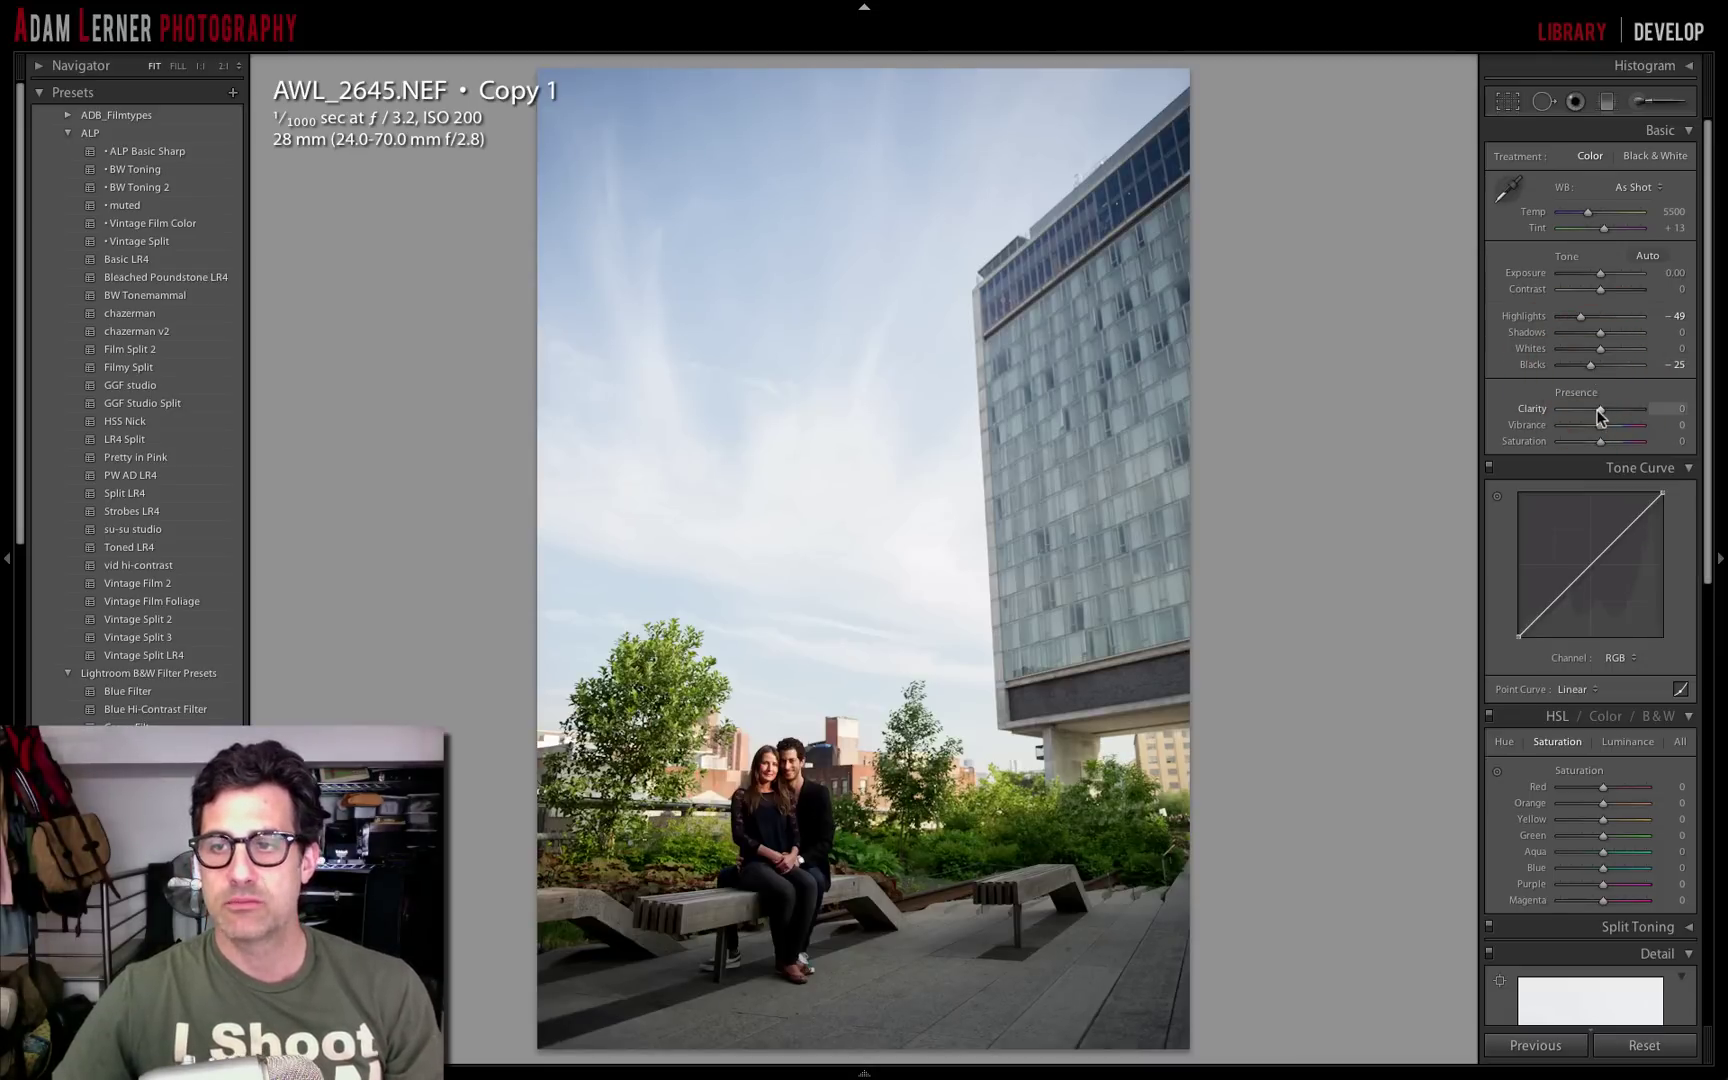
Test Clarity at its maximum of +100 and settle it at +24
left_click_drag(1597, 416, 1718, 416)
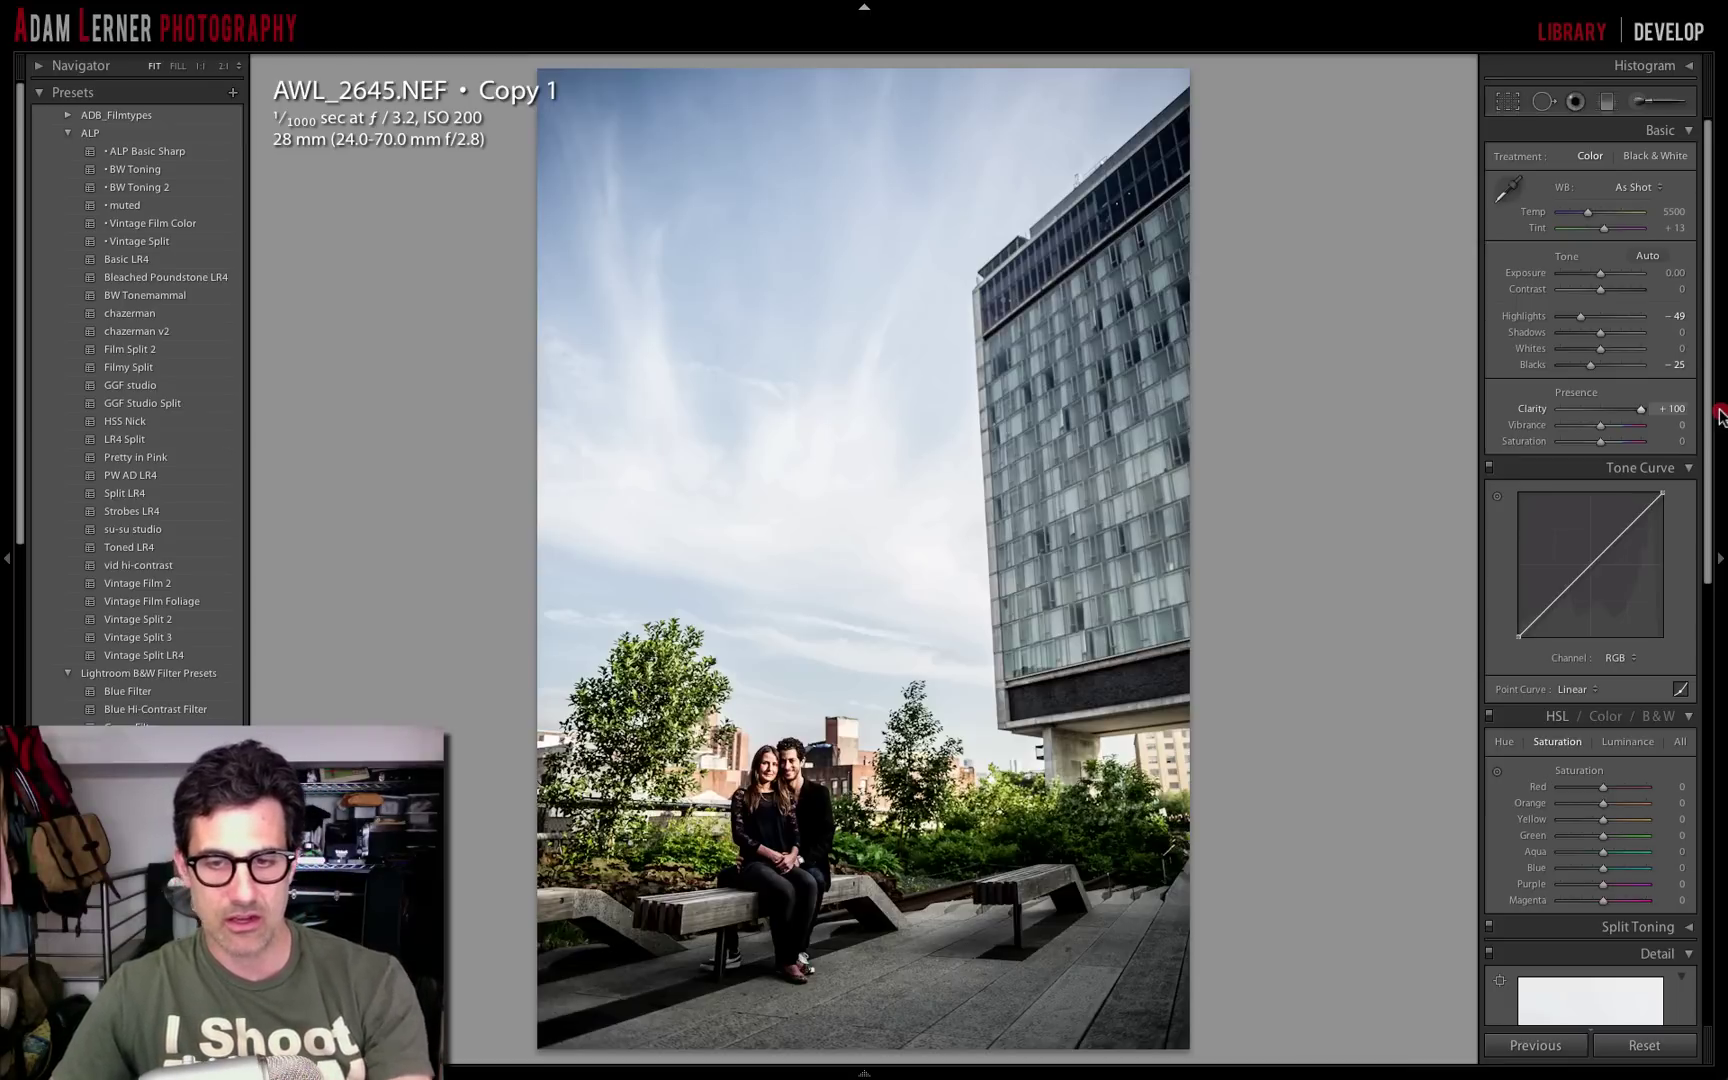
left_click_drag(1640, 409, 1606, 407)
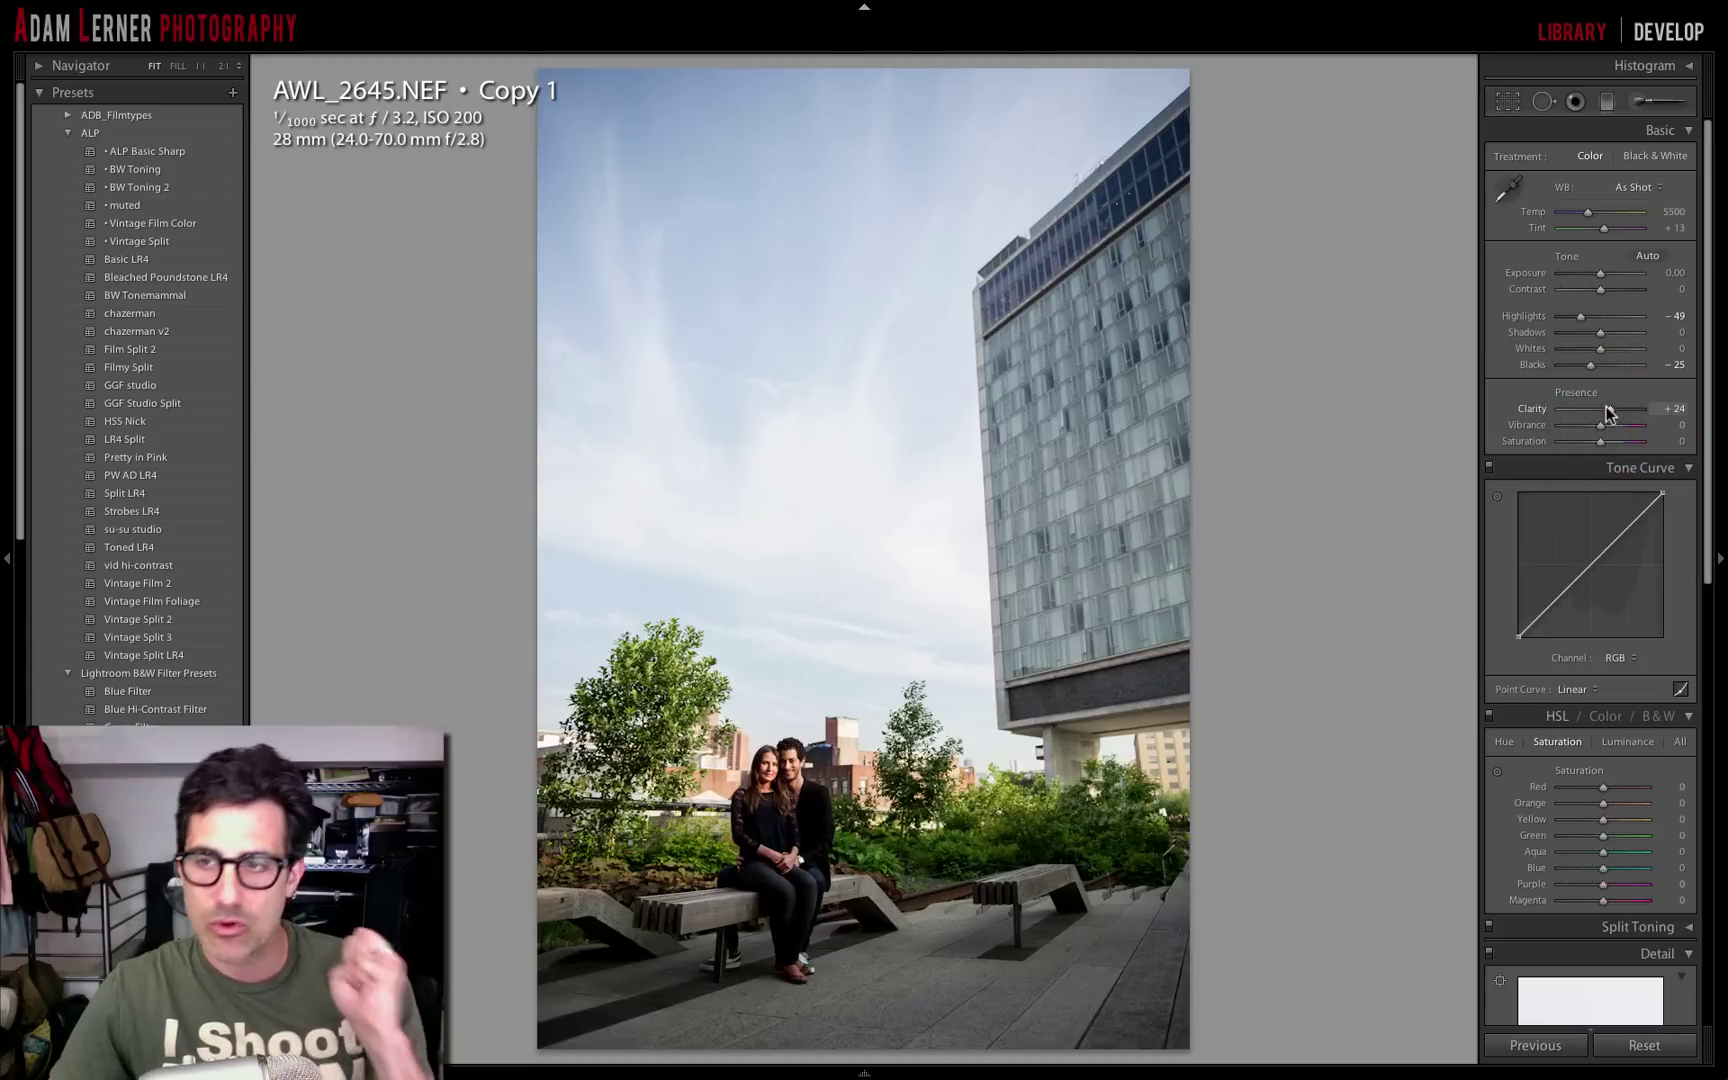
Preview detail on the couple's faces, set Sharpening Amount to 64 and Masking to 85, and compare with the before view
scroll(1607, 408, "down", 3)
scroll(1606, 406, "down", 6)
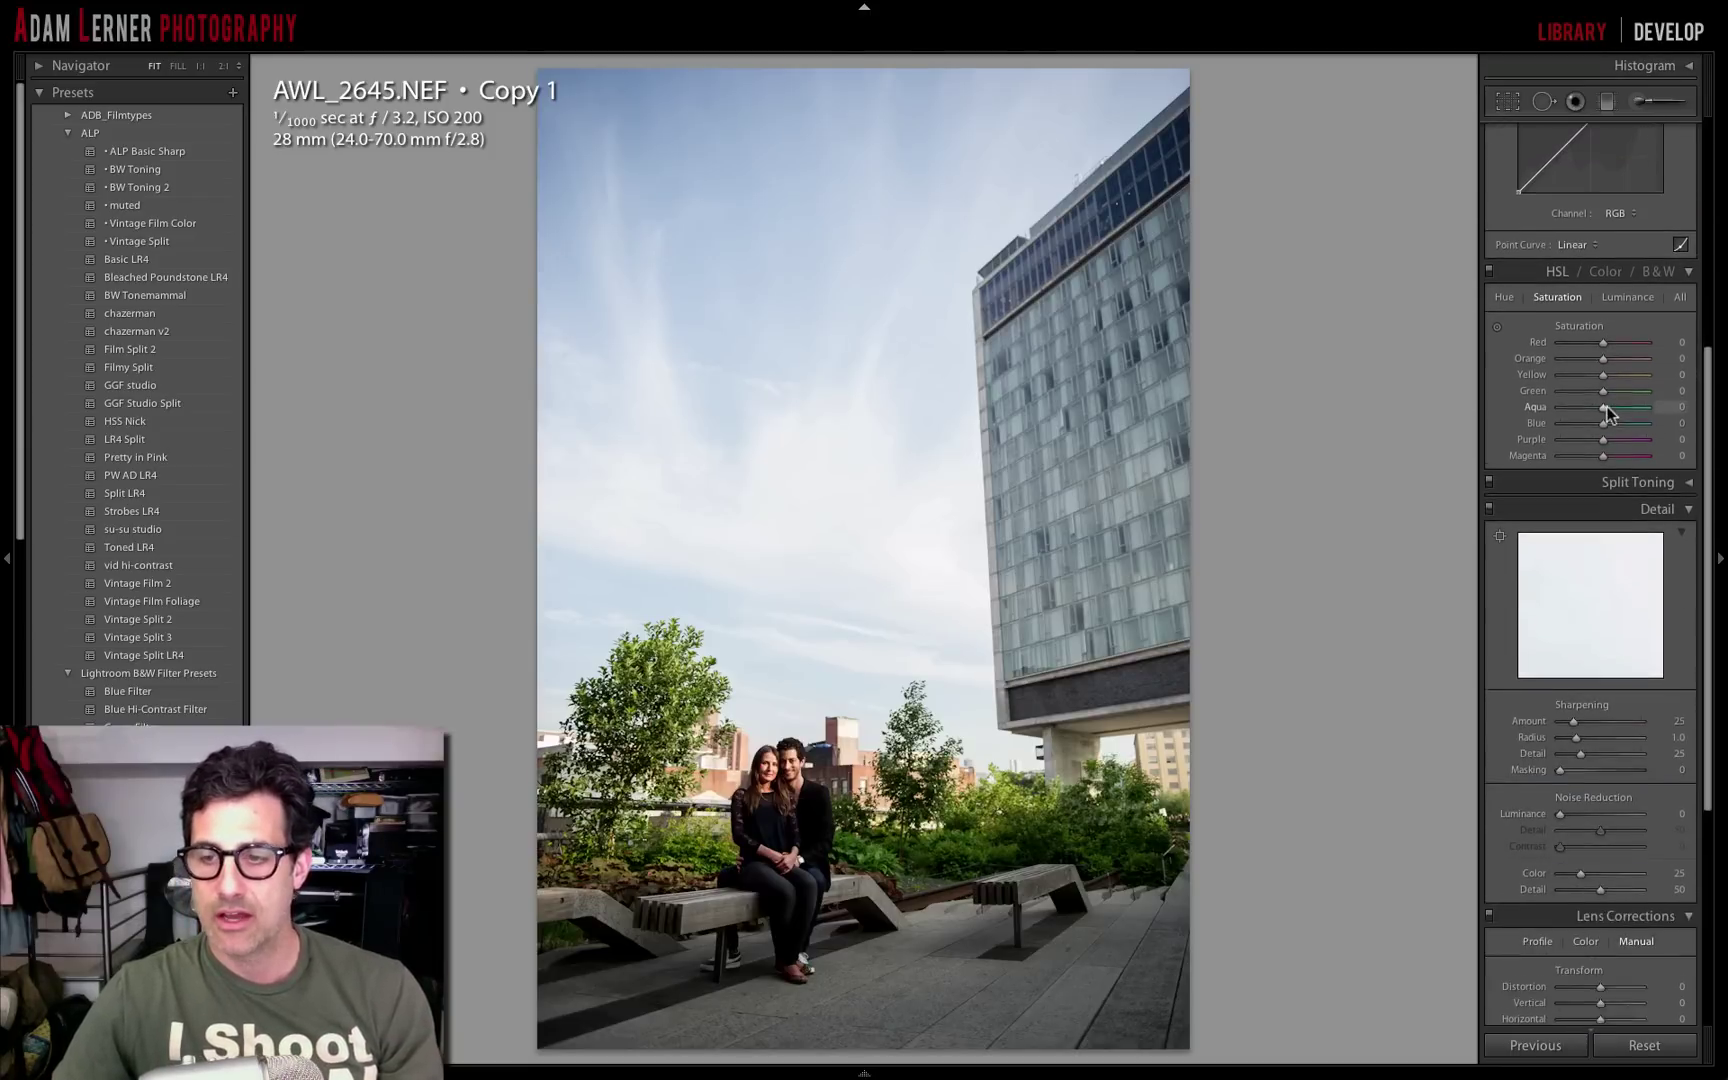
left_click(1500, 531)
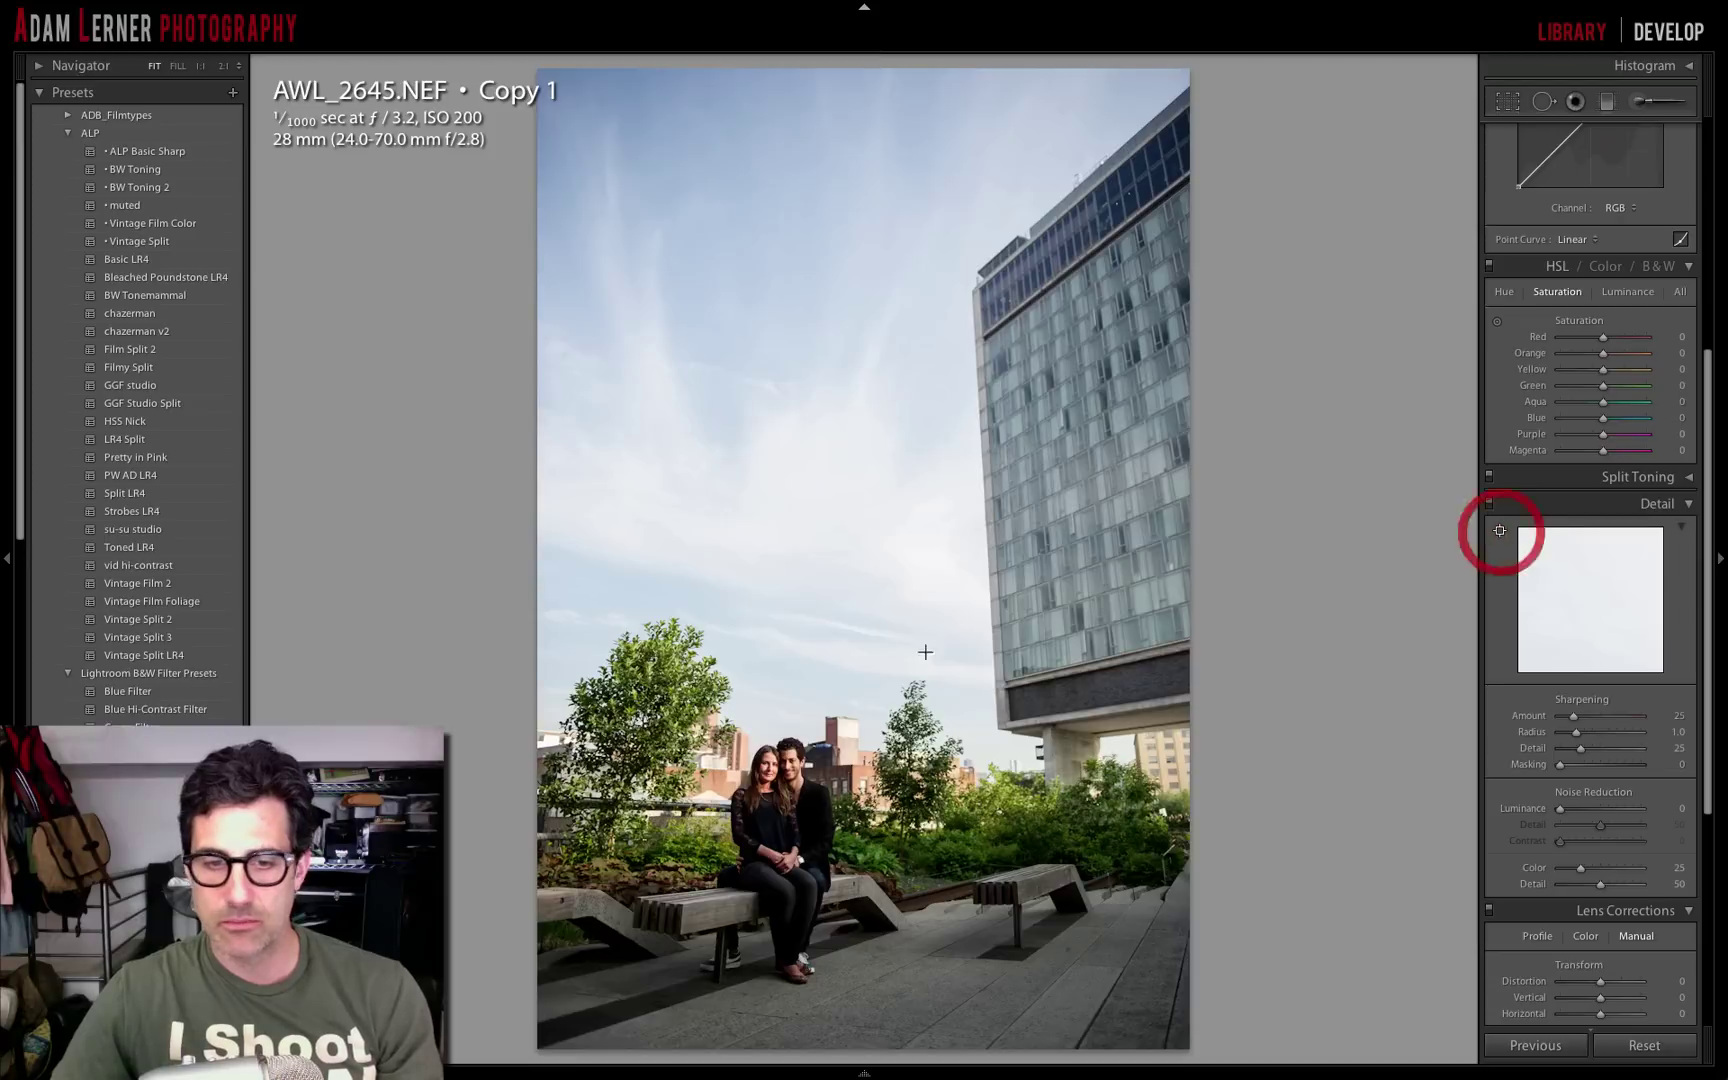
left_click(787, 752)
left_click_drag(1574, 717, 1630, 766)
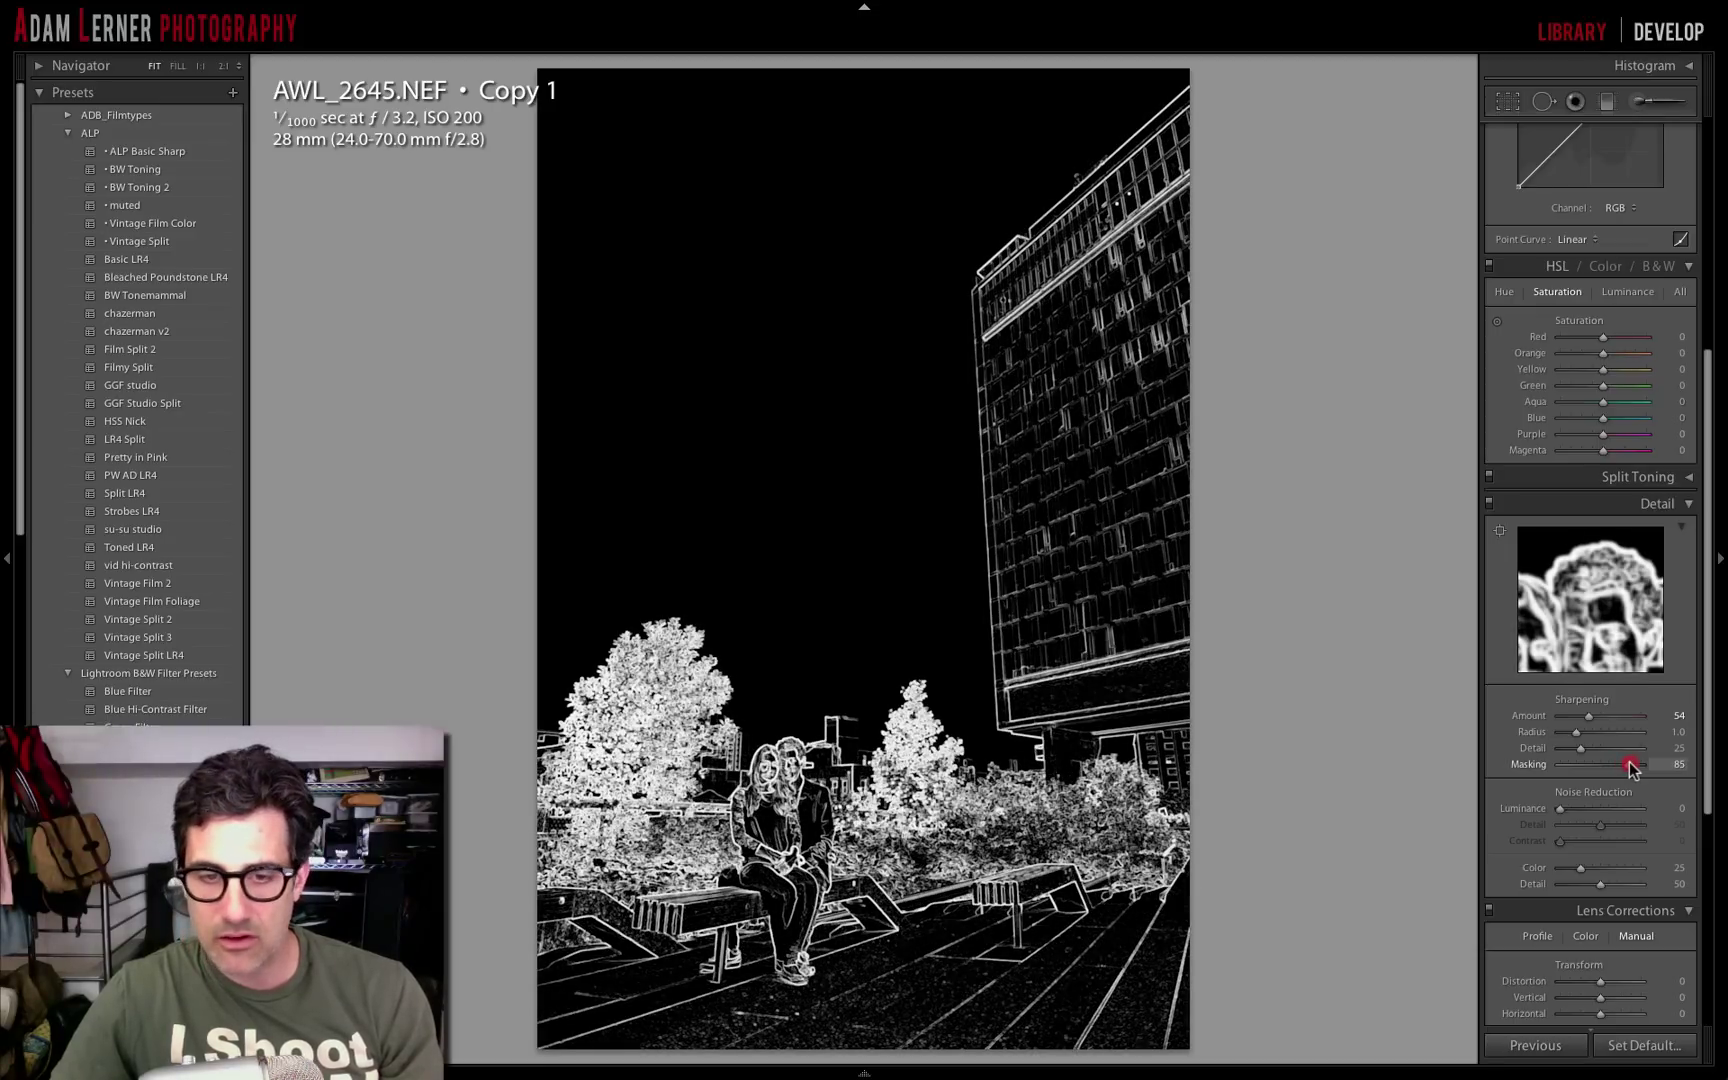
left_click_drag(1632, 766, 1596, 722)
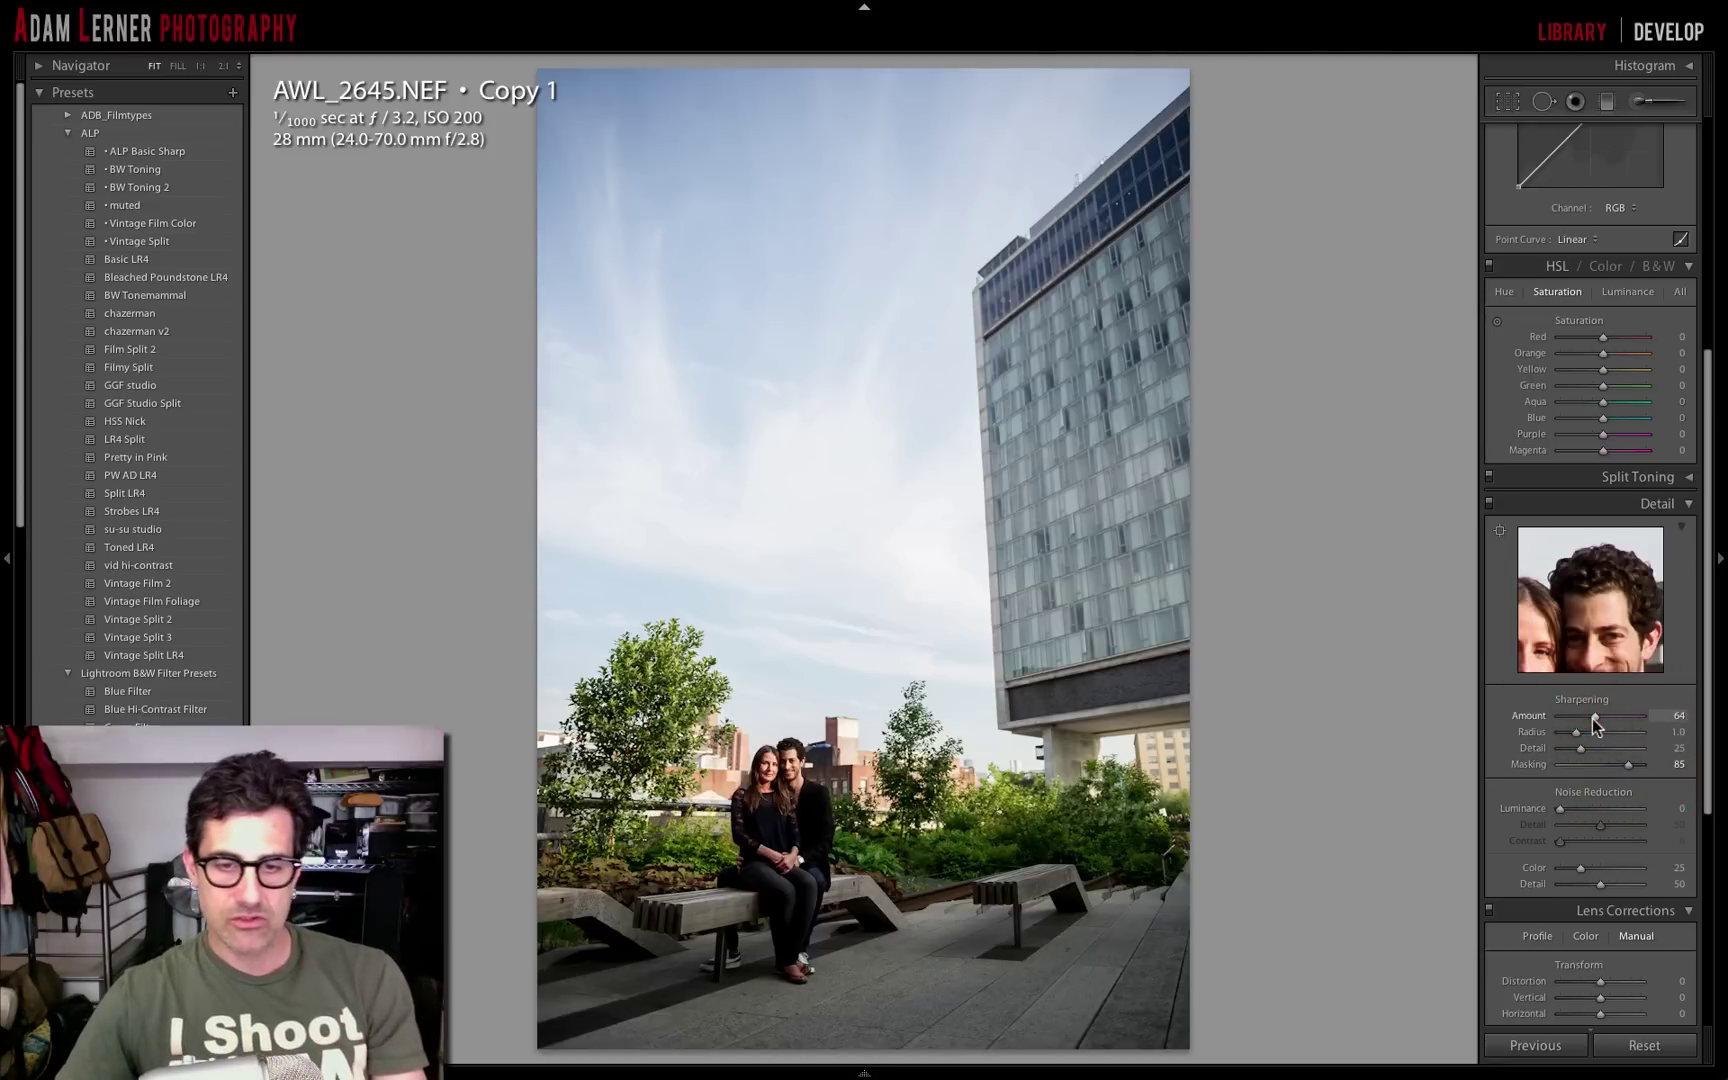
key("backslash")
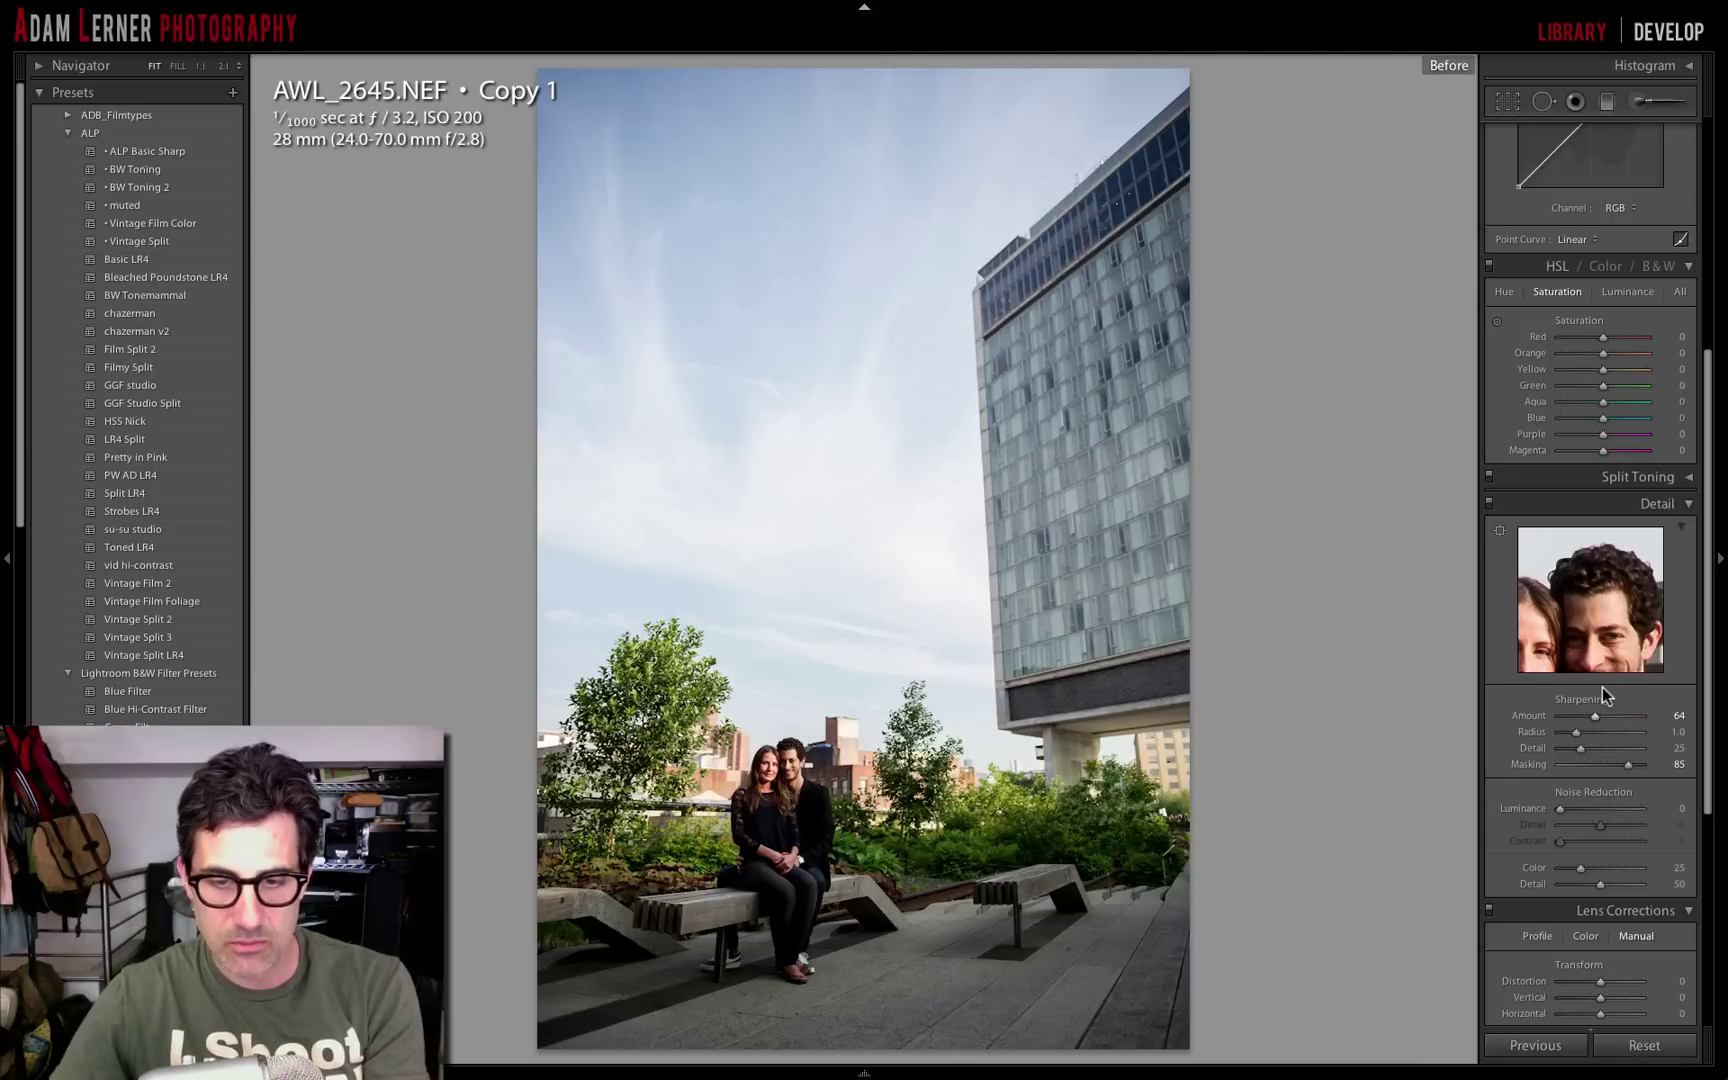
key("backslash")
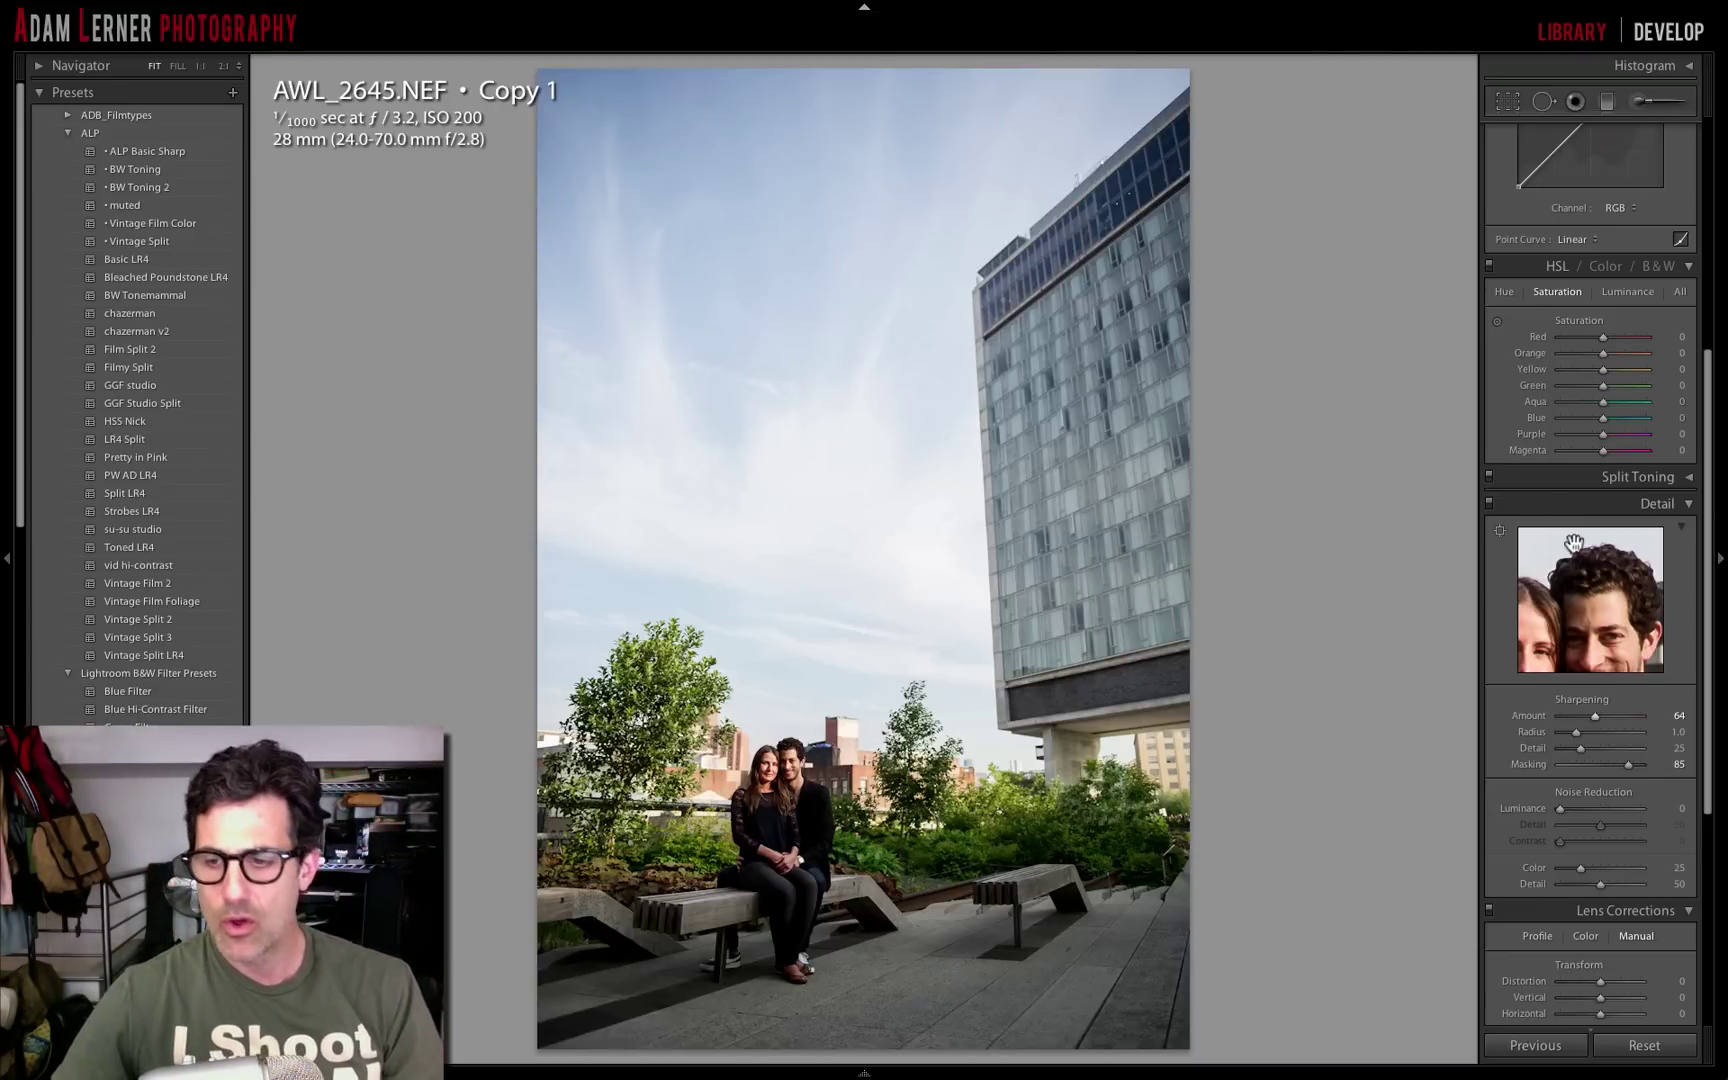
Desaturate the sky with the targeted Saturation adjustment, to Blue -100 and Aqua -22
scroll(1573, 543, "down", 8)
scroll(1573, 543, "down", 1)
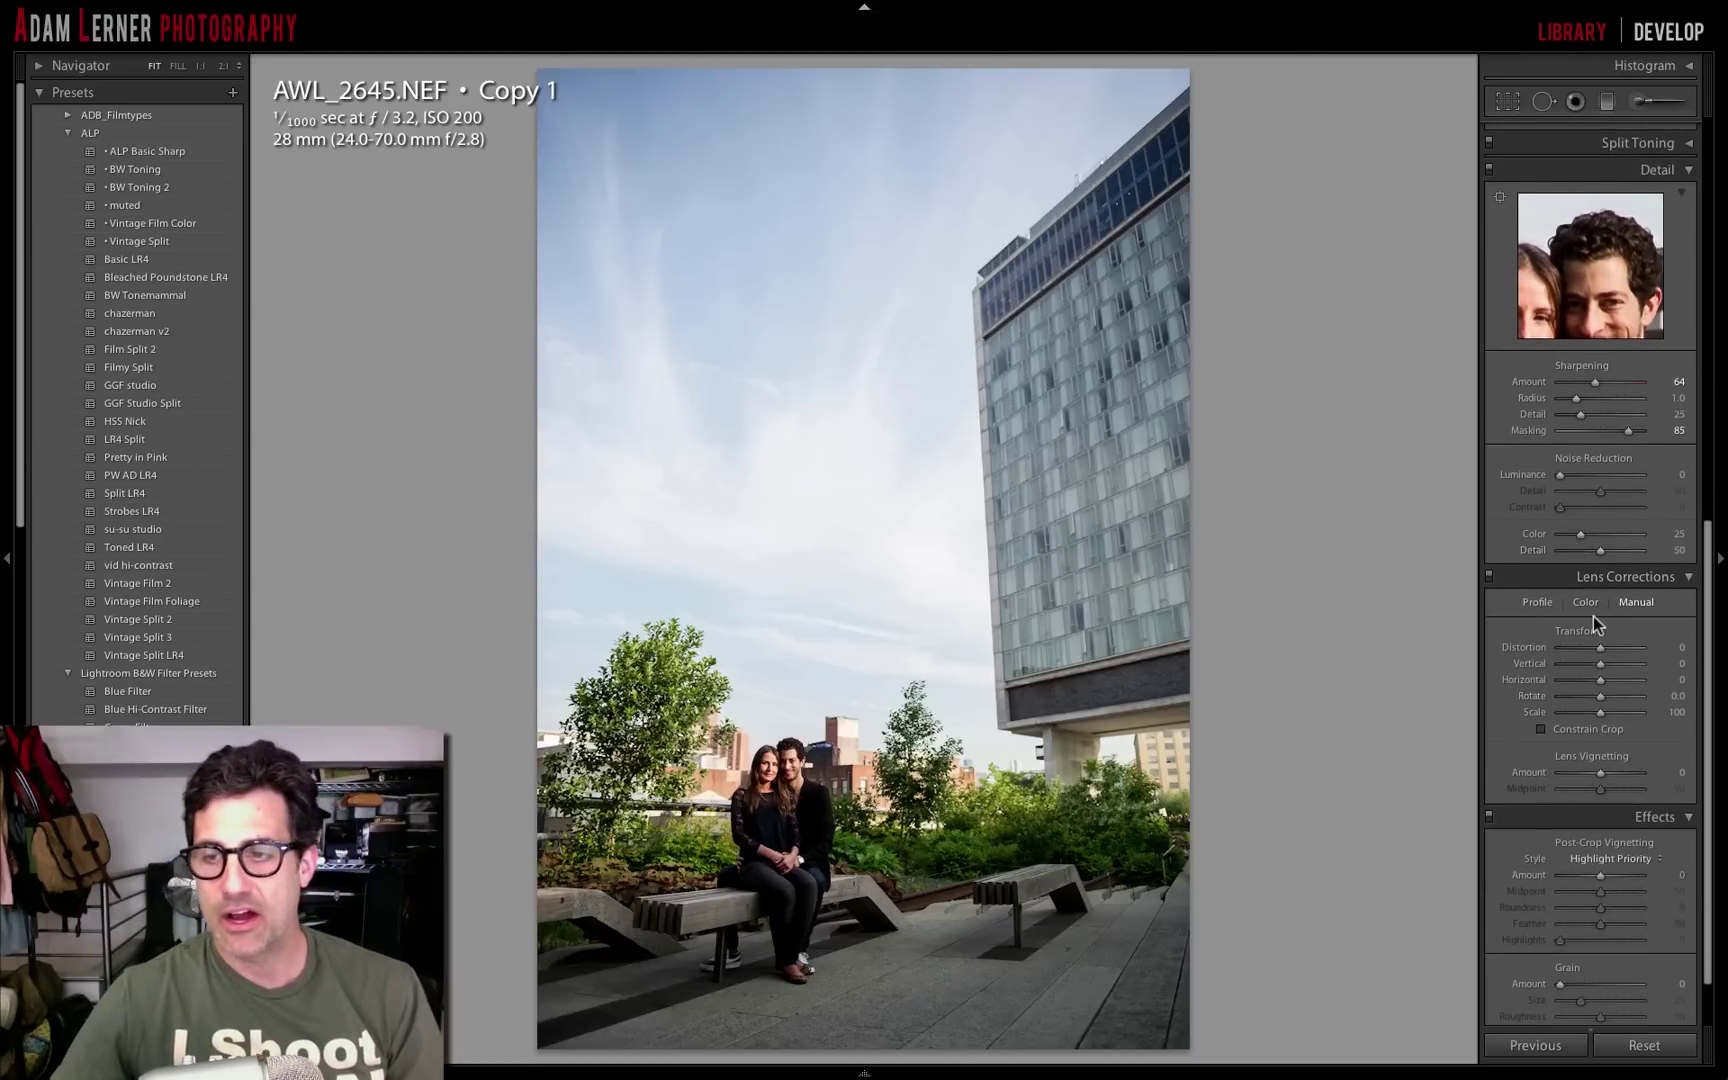
scroll(1594, 593, "up", 20)
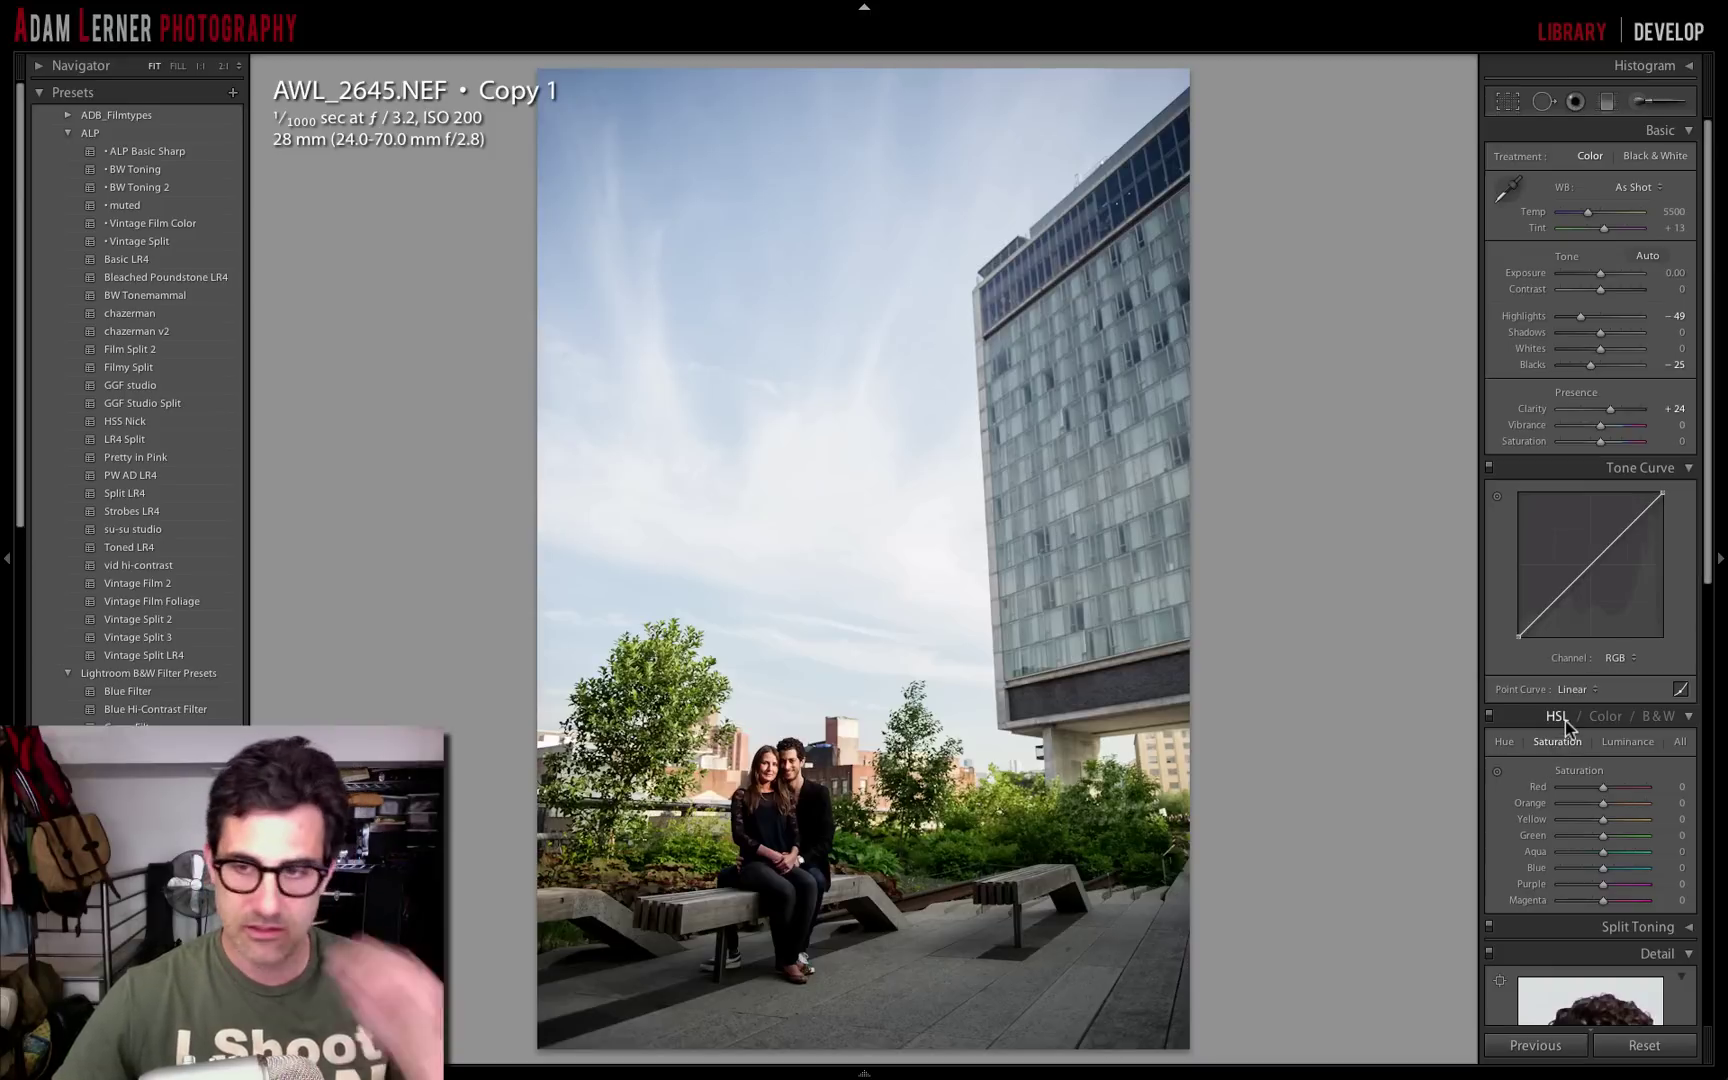
left_click(1497, 771)
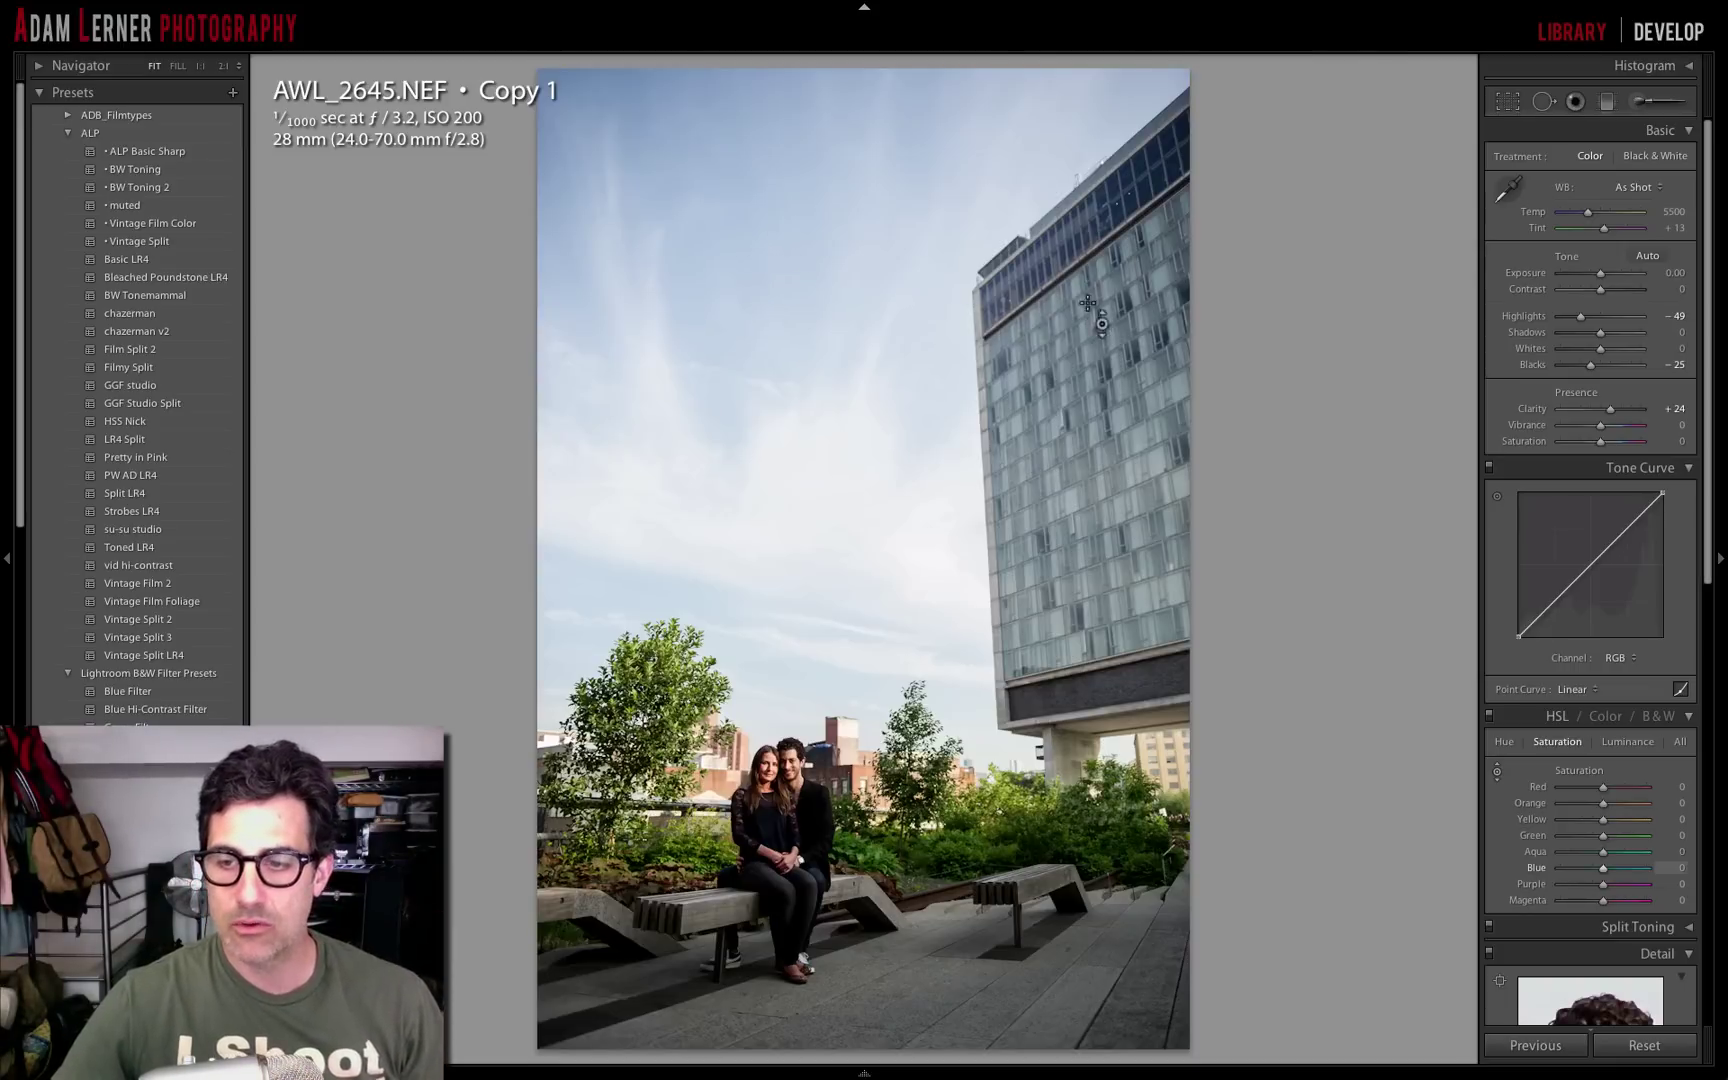
left_click(751, 262)
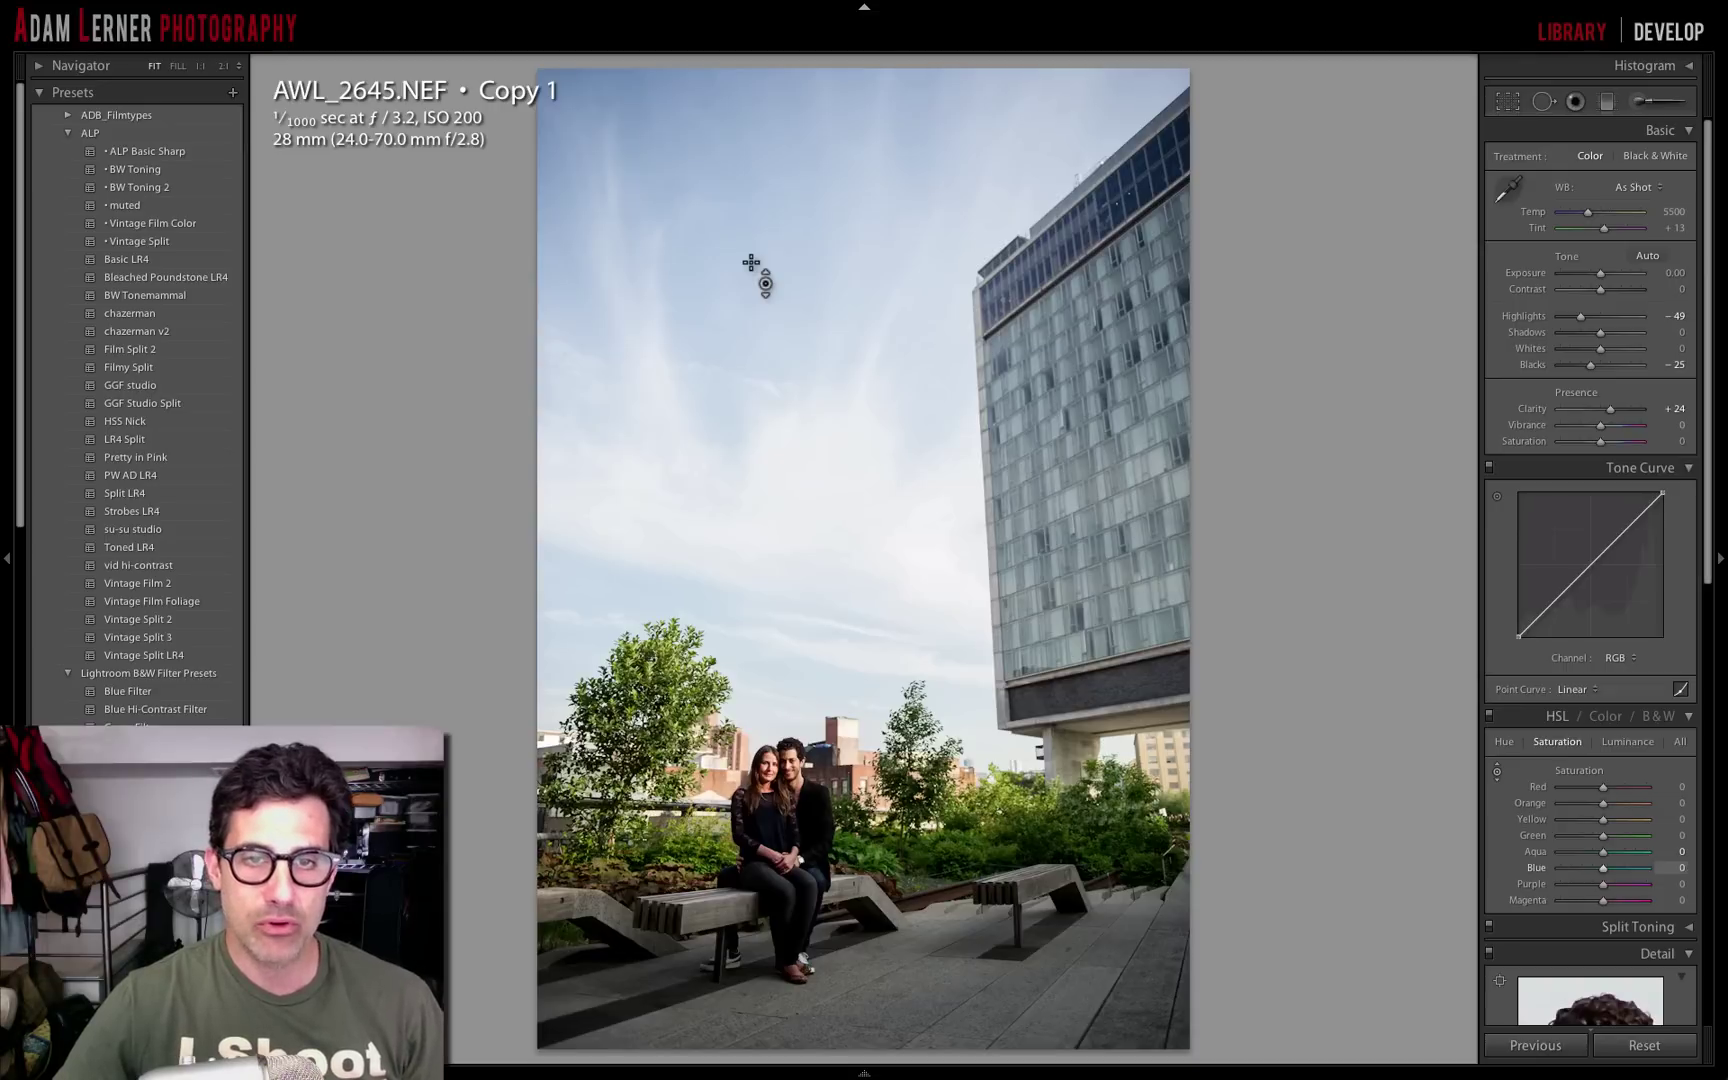
left_click_drag(751, 262, 751, 262)
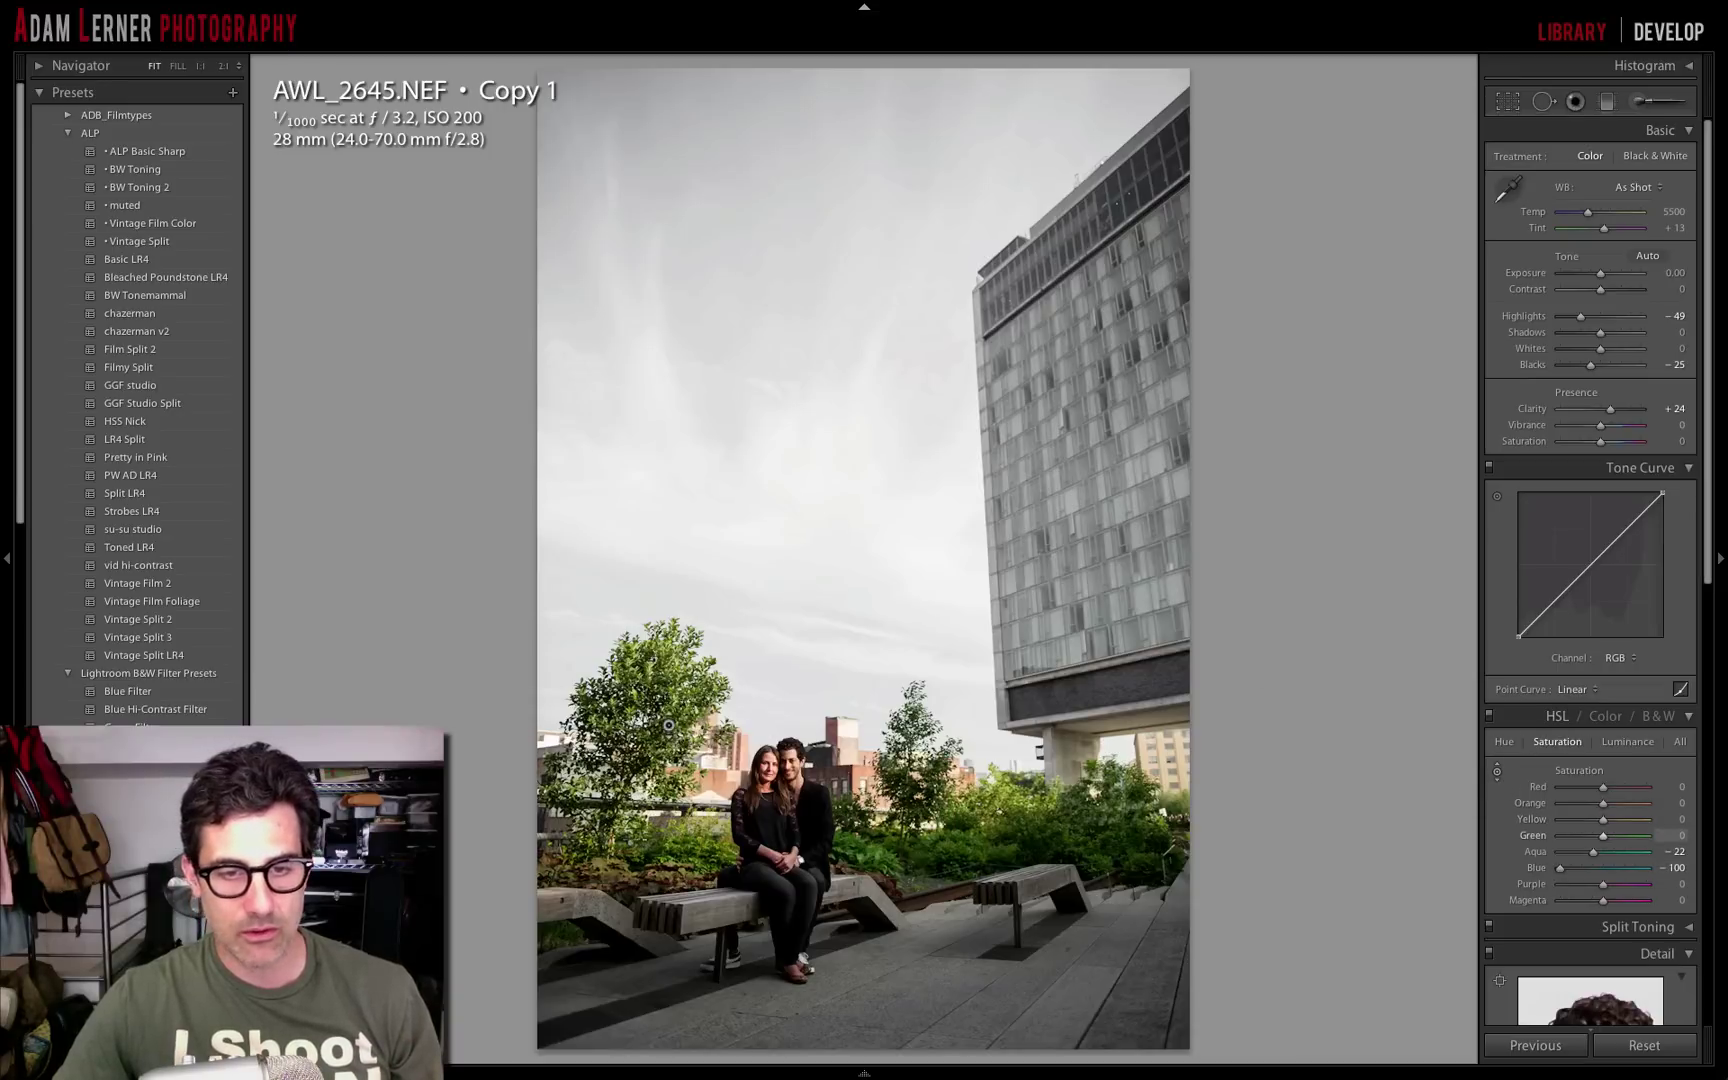
Try desaturating the tree foliage to Orange -100 and Yellow -100, and reset both saturation values
left_click_drag(648, 700, 668, 725)
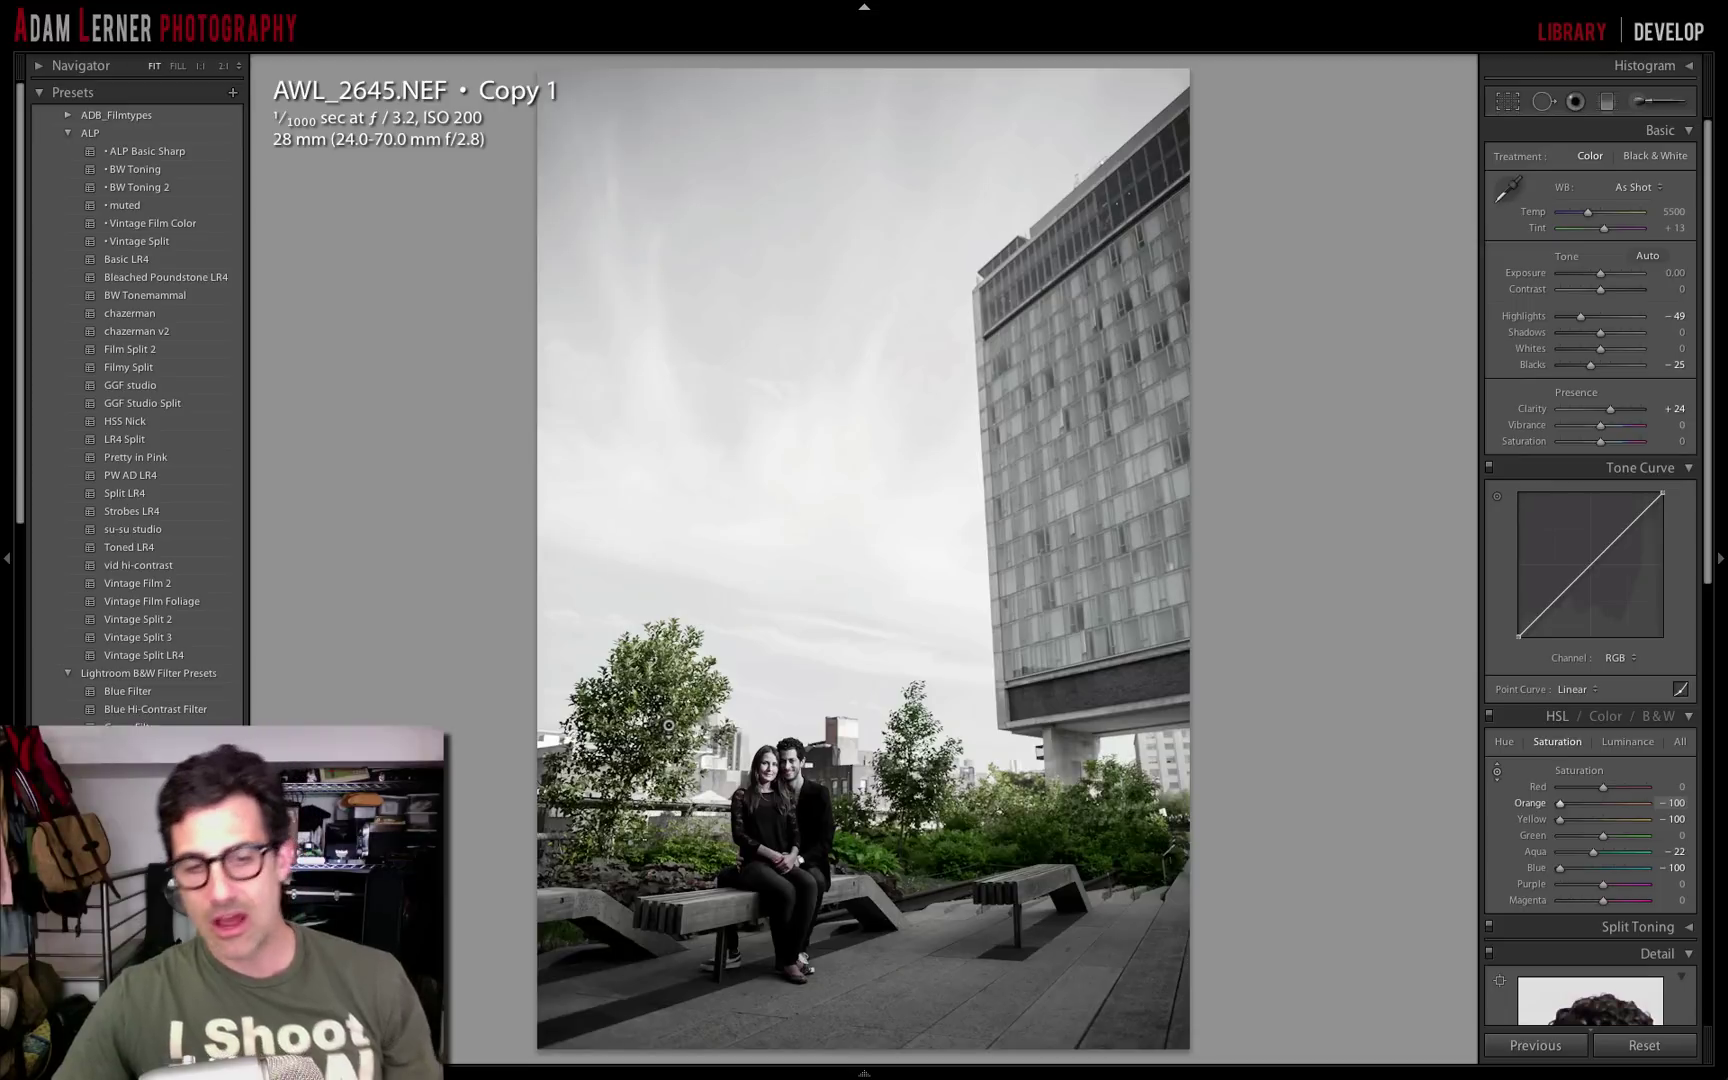
double_click(1531, 804)
double_click(1534, 819)
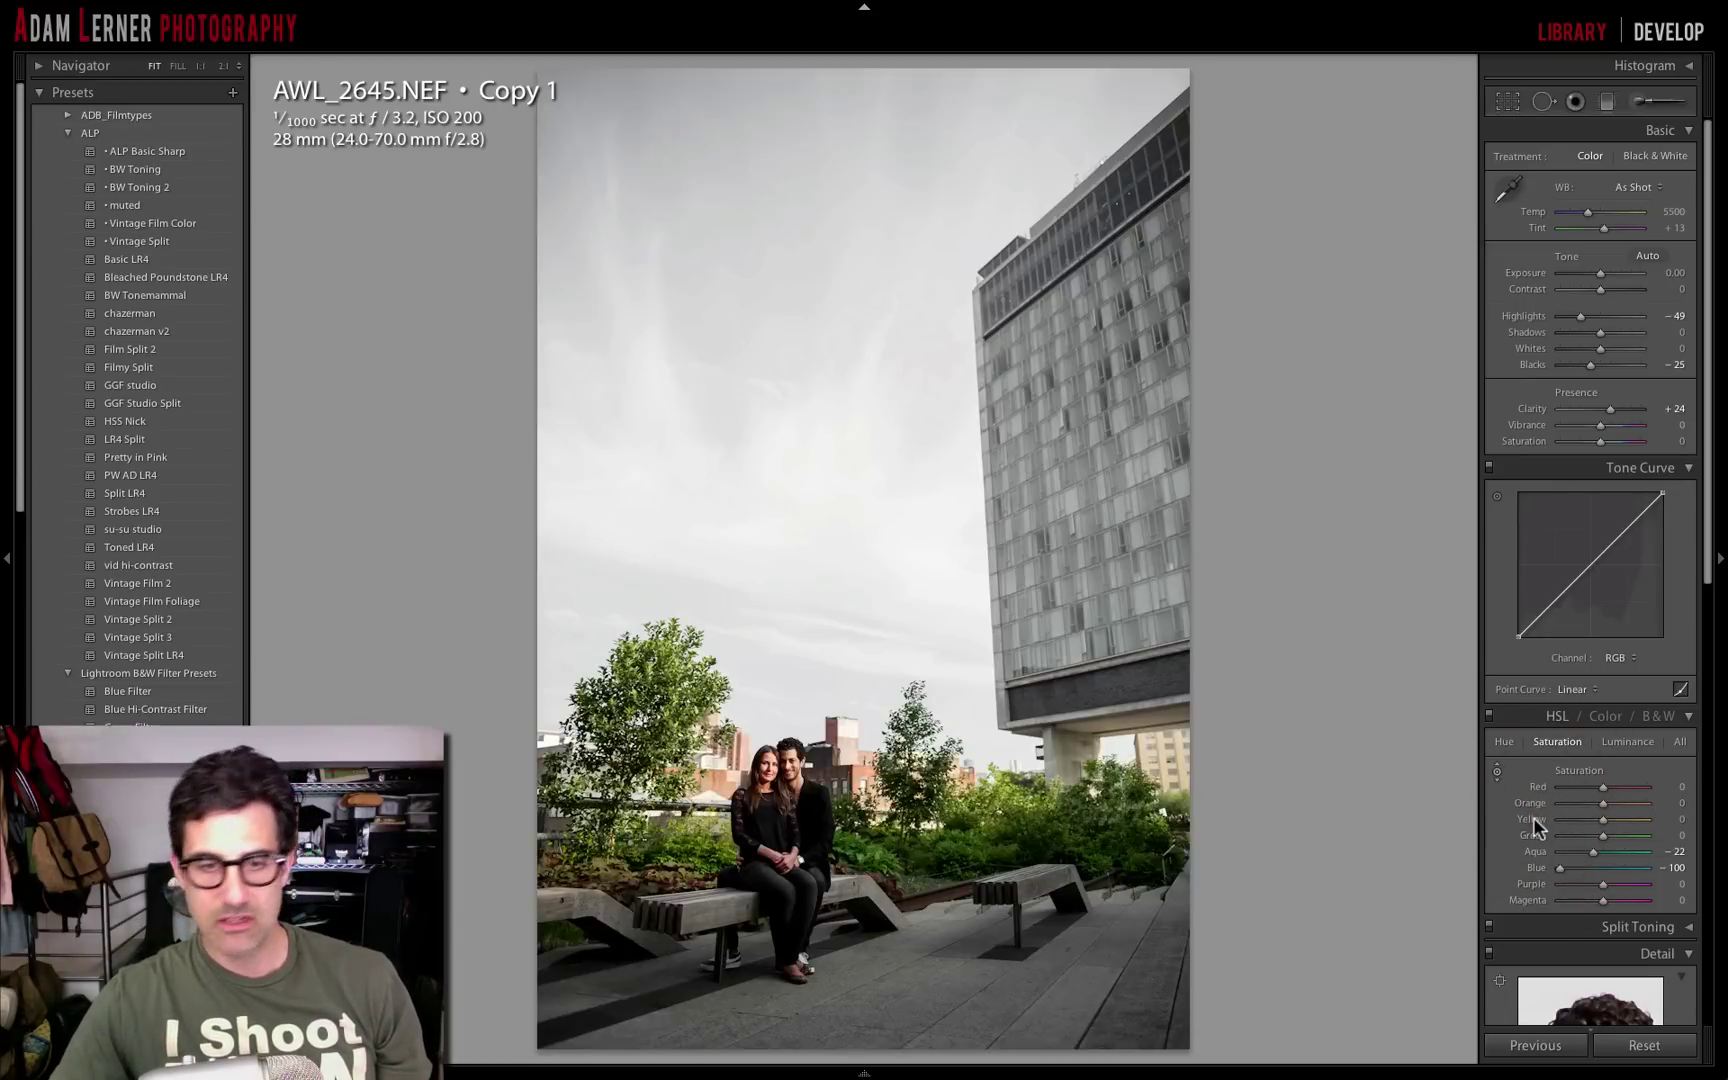
Try Green and Aqua saturation at -100, and reset the Green, Aqua and Blue saturation to 0
left_click_drag(1602, 835, 1390, 826)
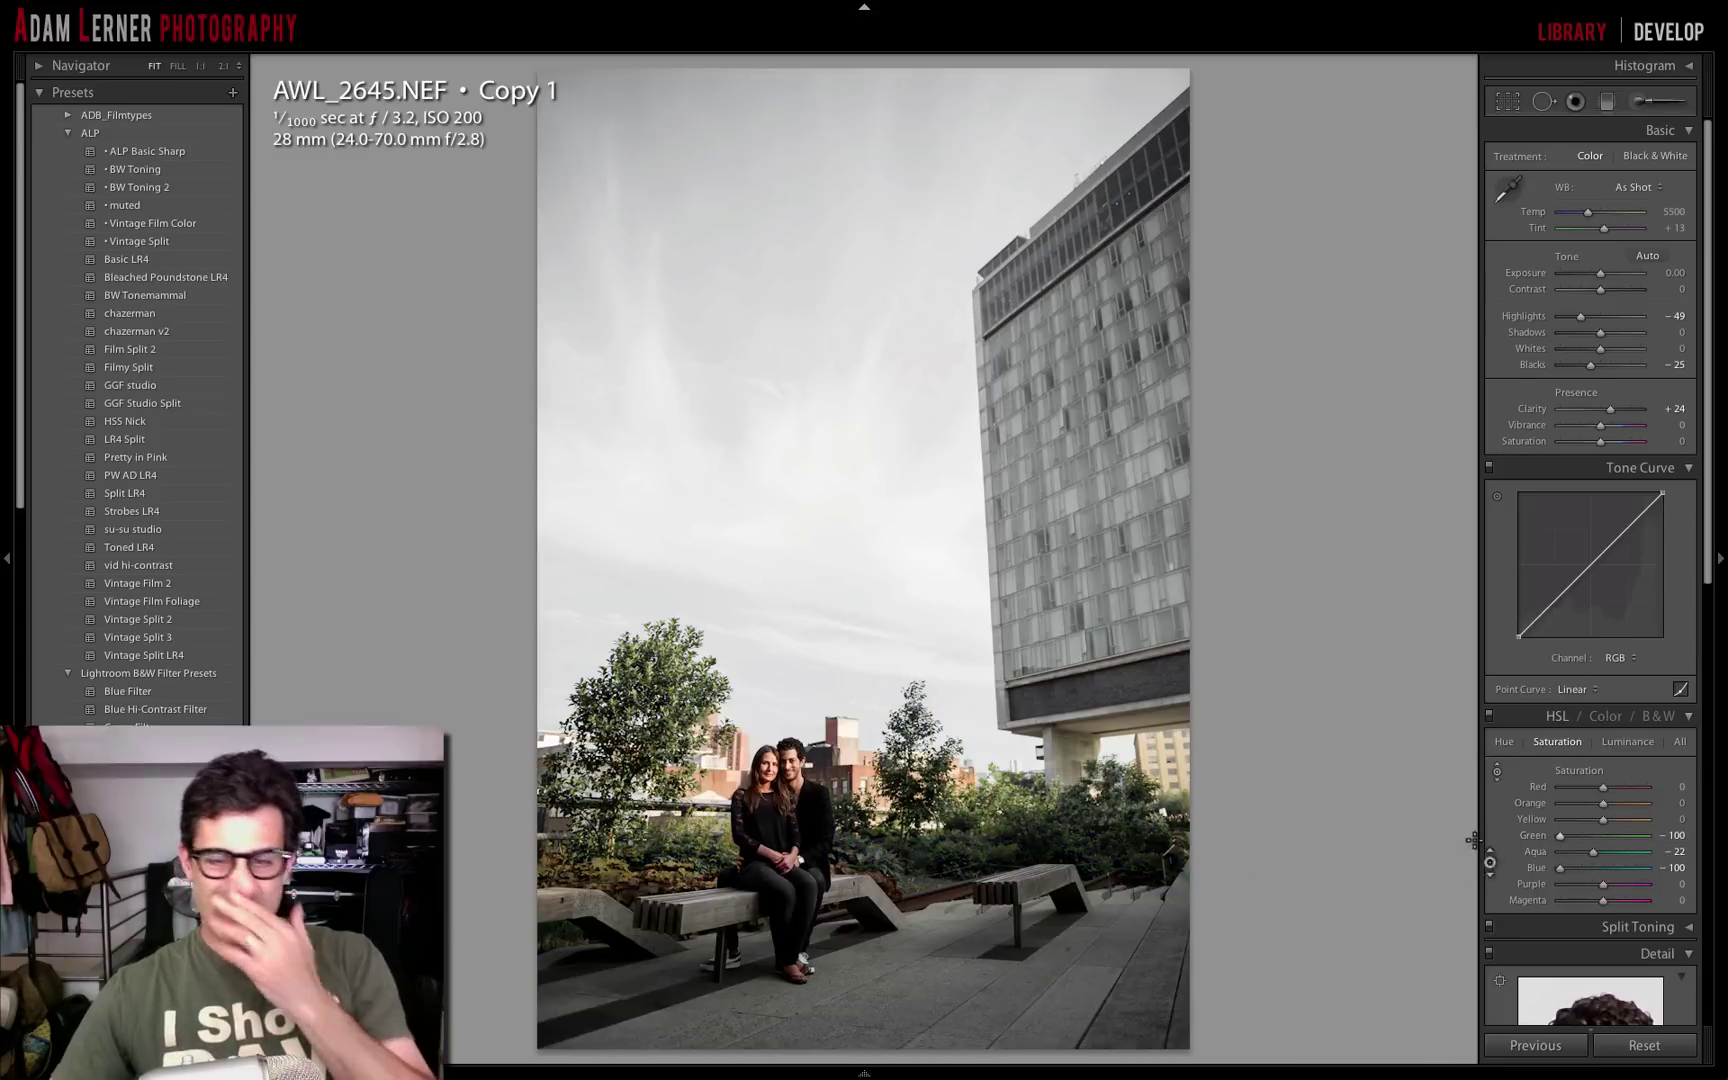
left_click_drag(1596, 855, 1470, 856)
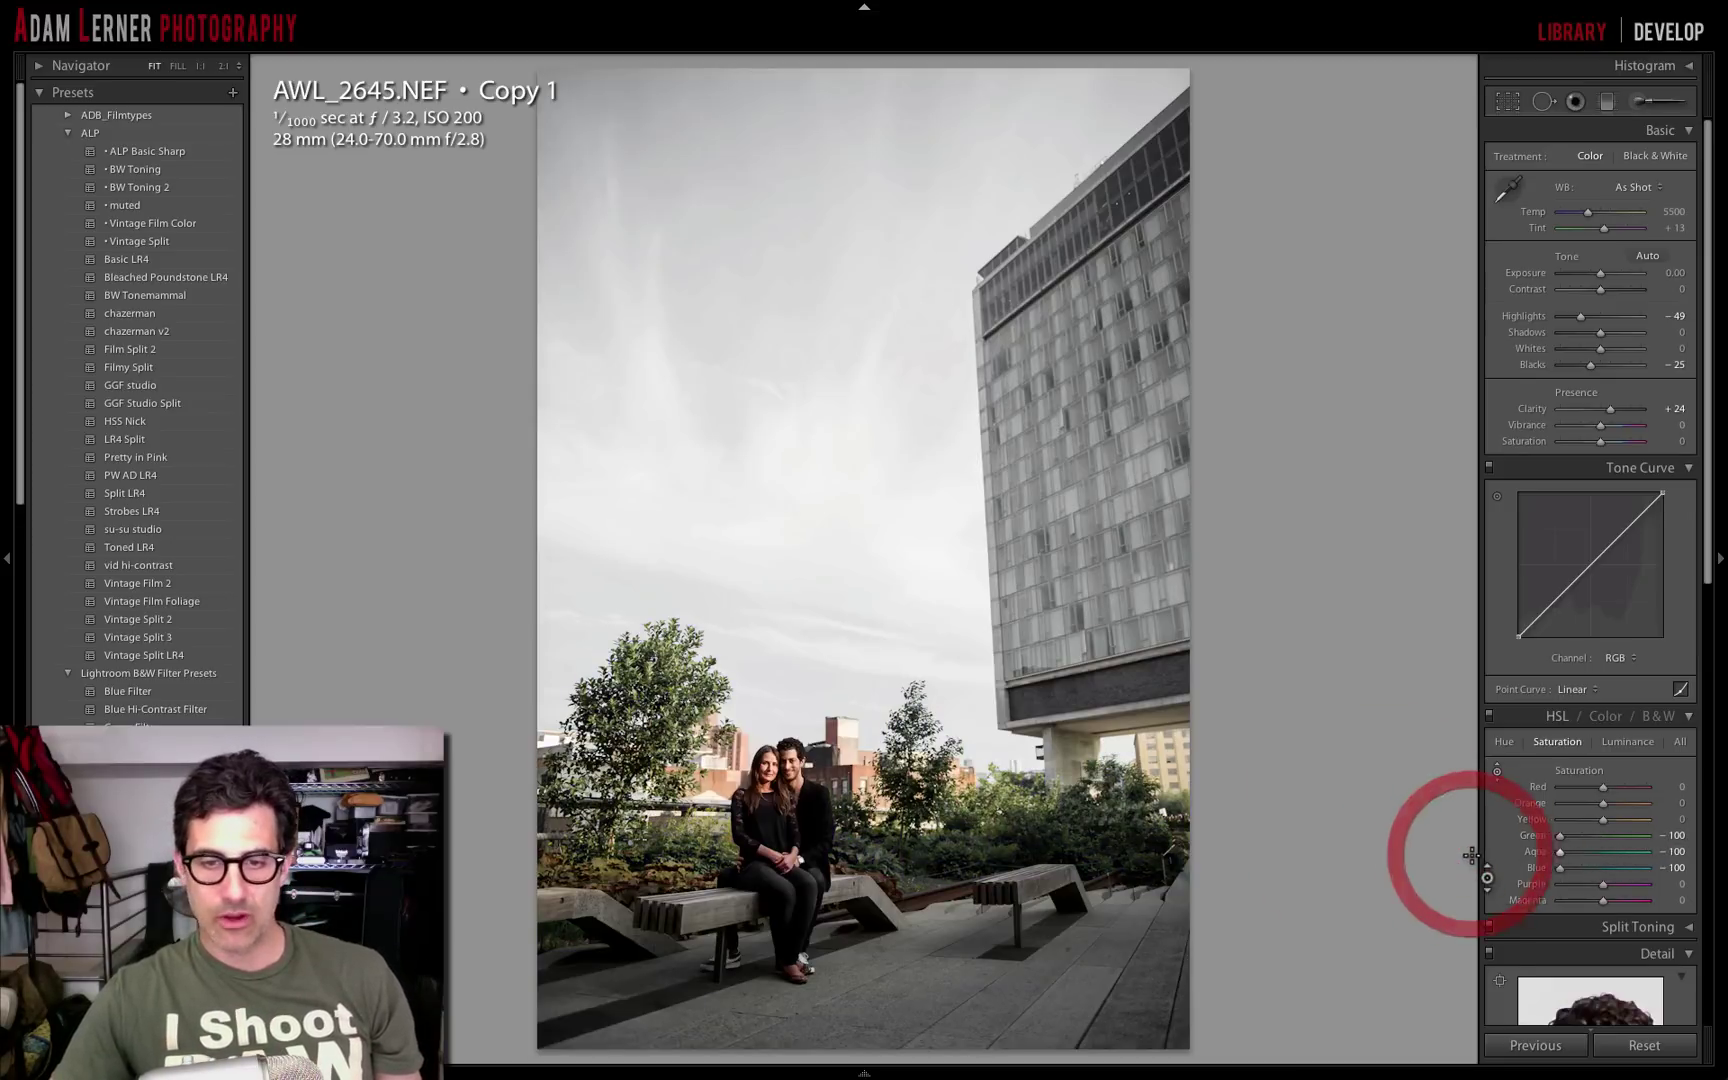
double_click(1535, 834)
double_click(1532, 852)
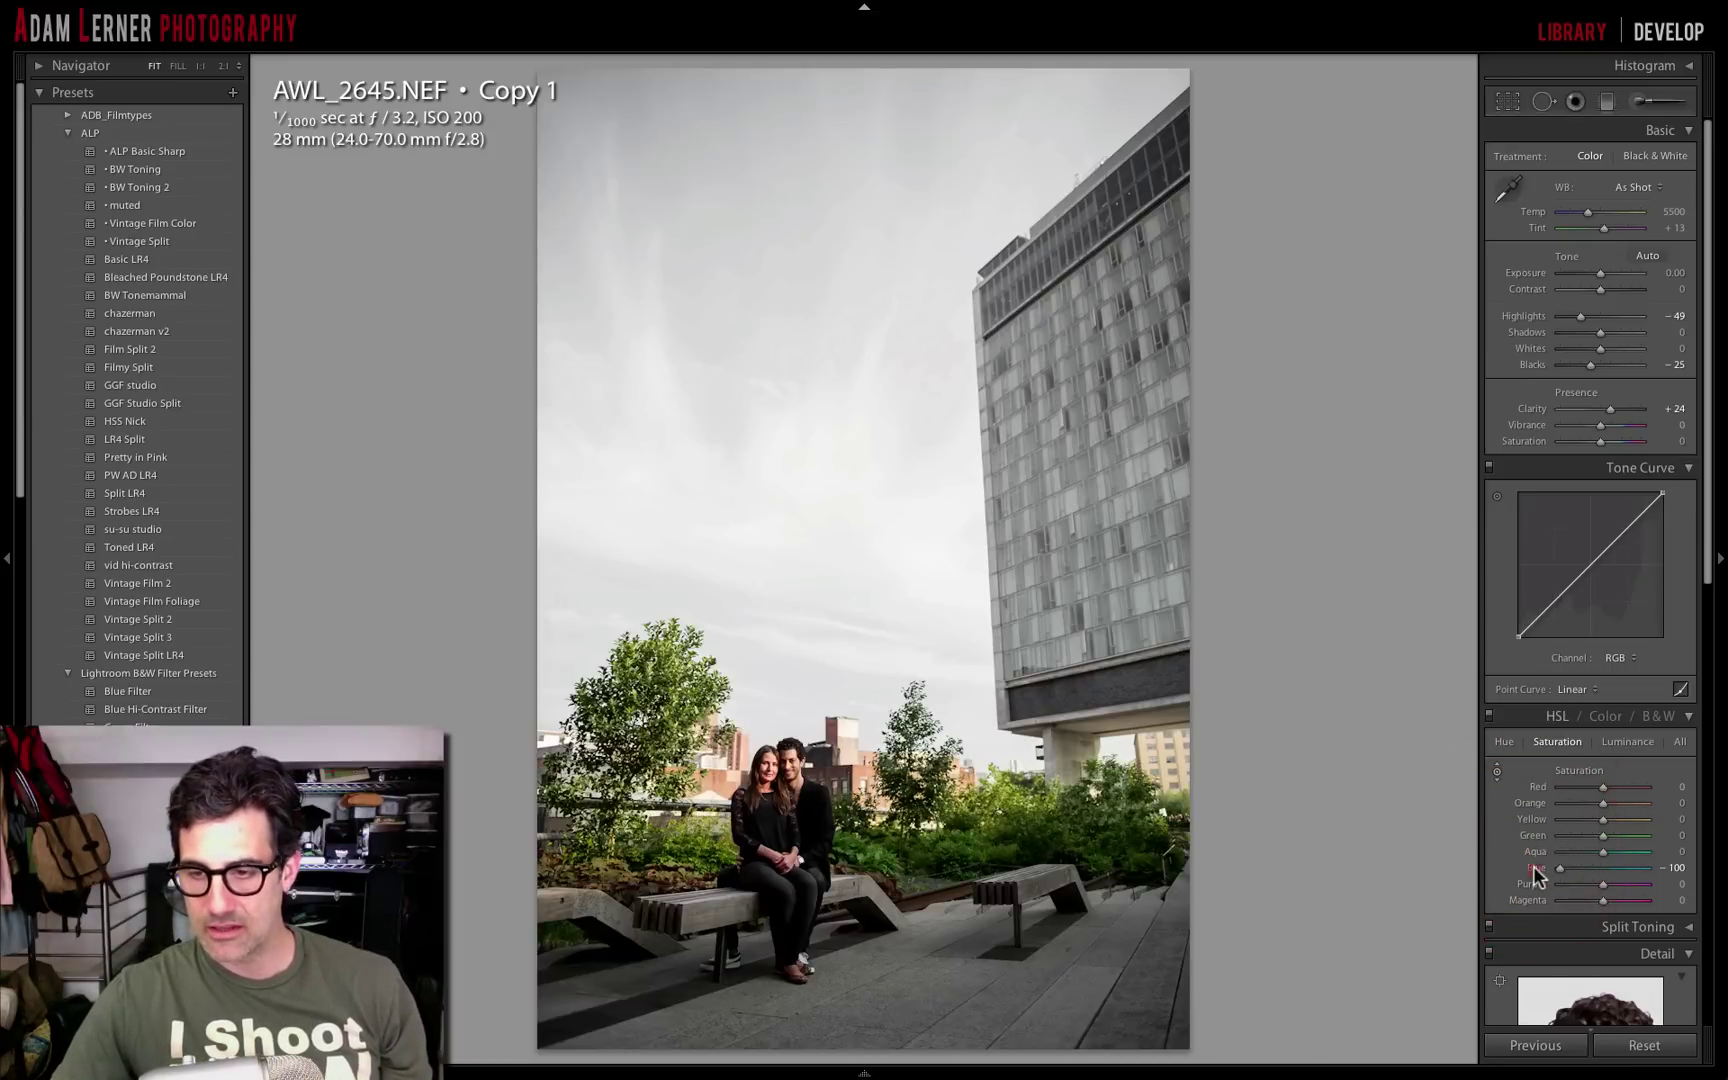
double_click(1533, 868)
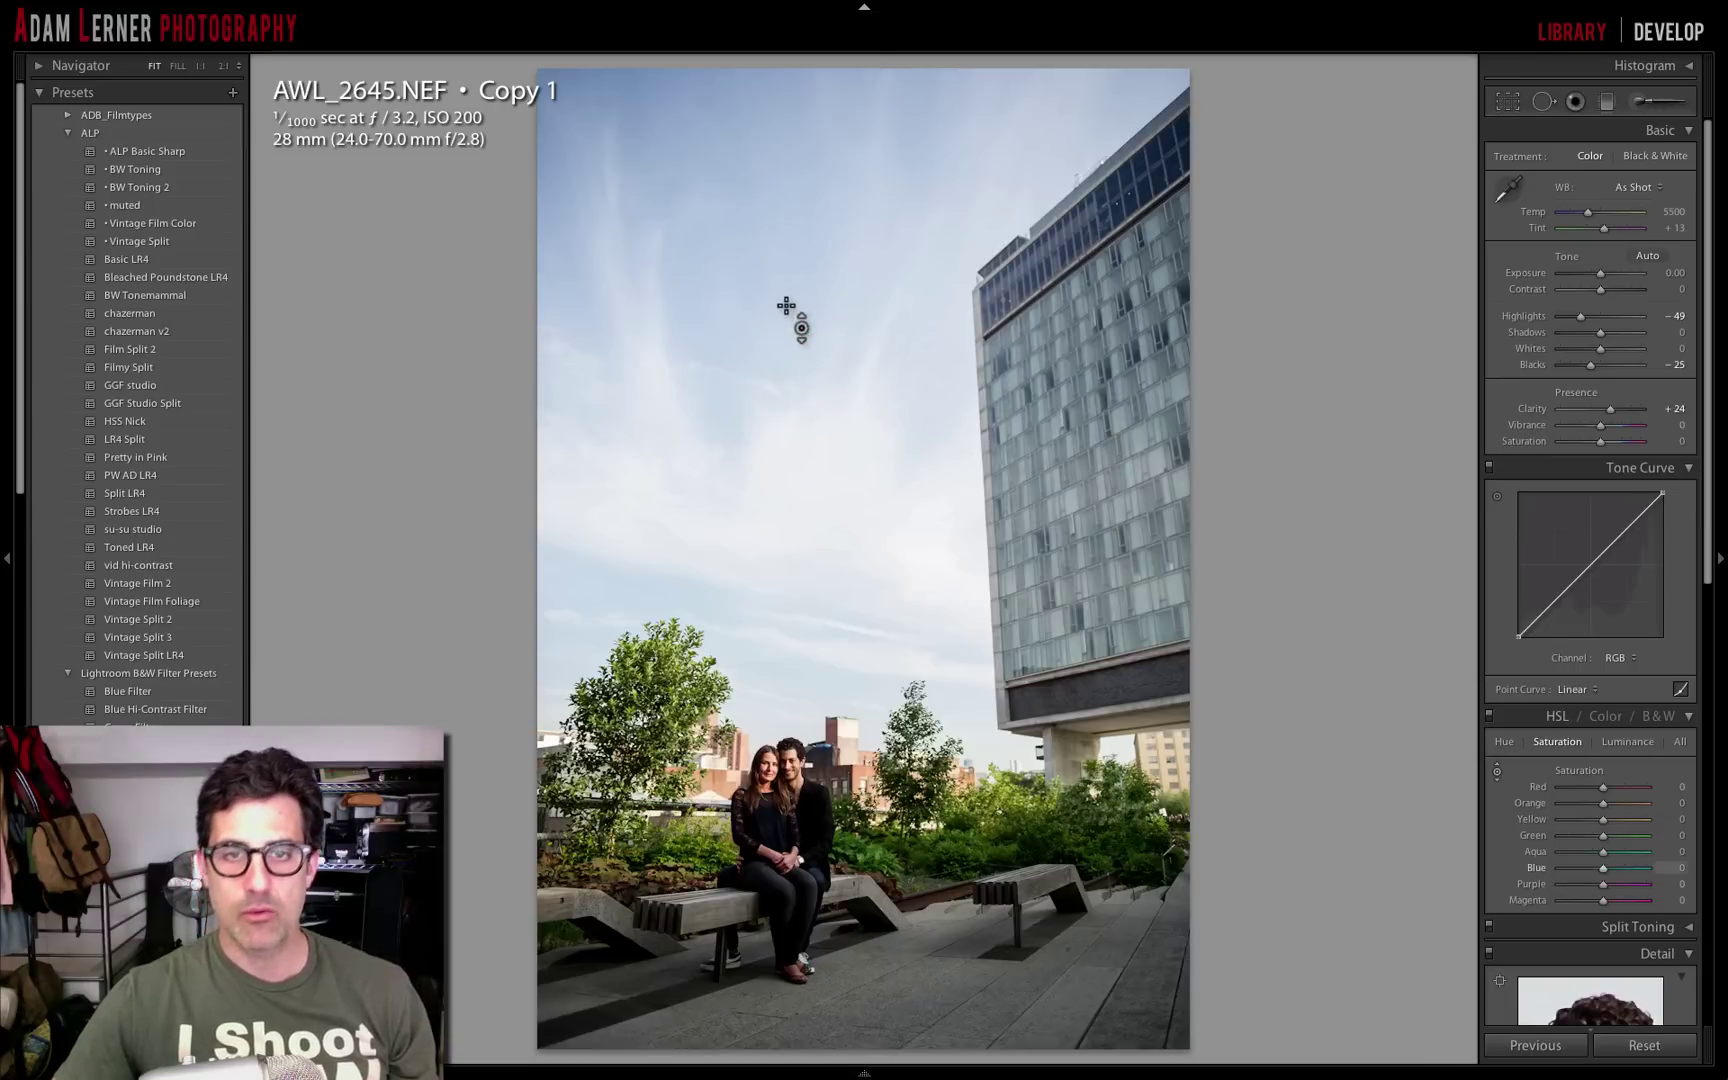
With targeted adjustments on the sky, raise saturation to Blue +48 and Aqua +10 and lower luminance to Blue -37 and Aqua -7
left_click_drag(779, 309, 780, 310)
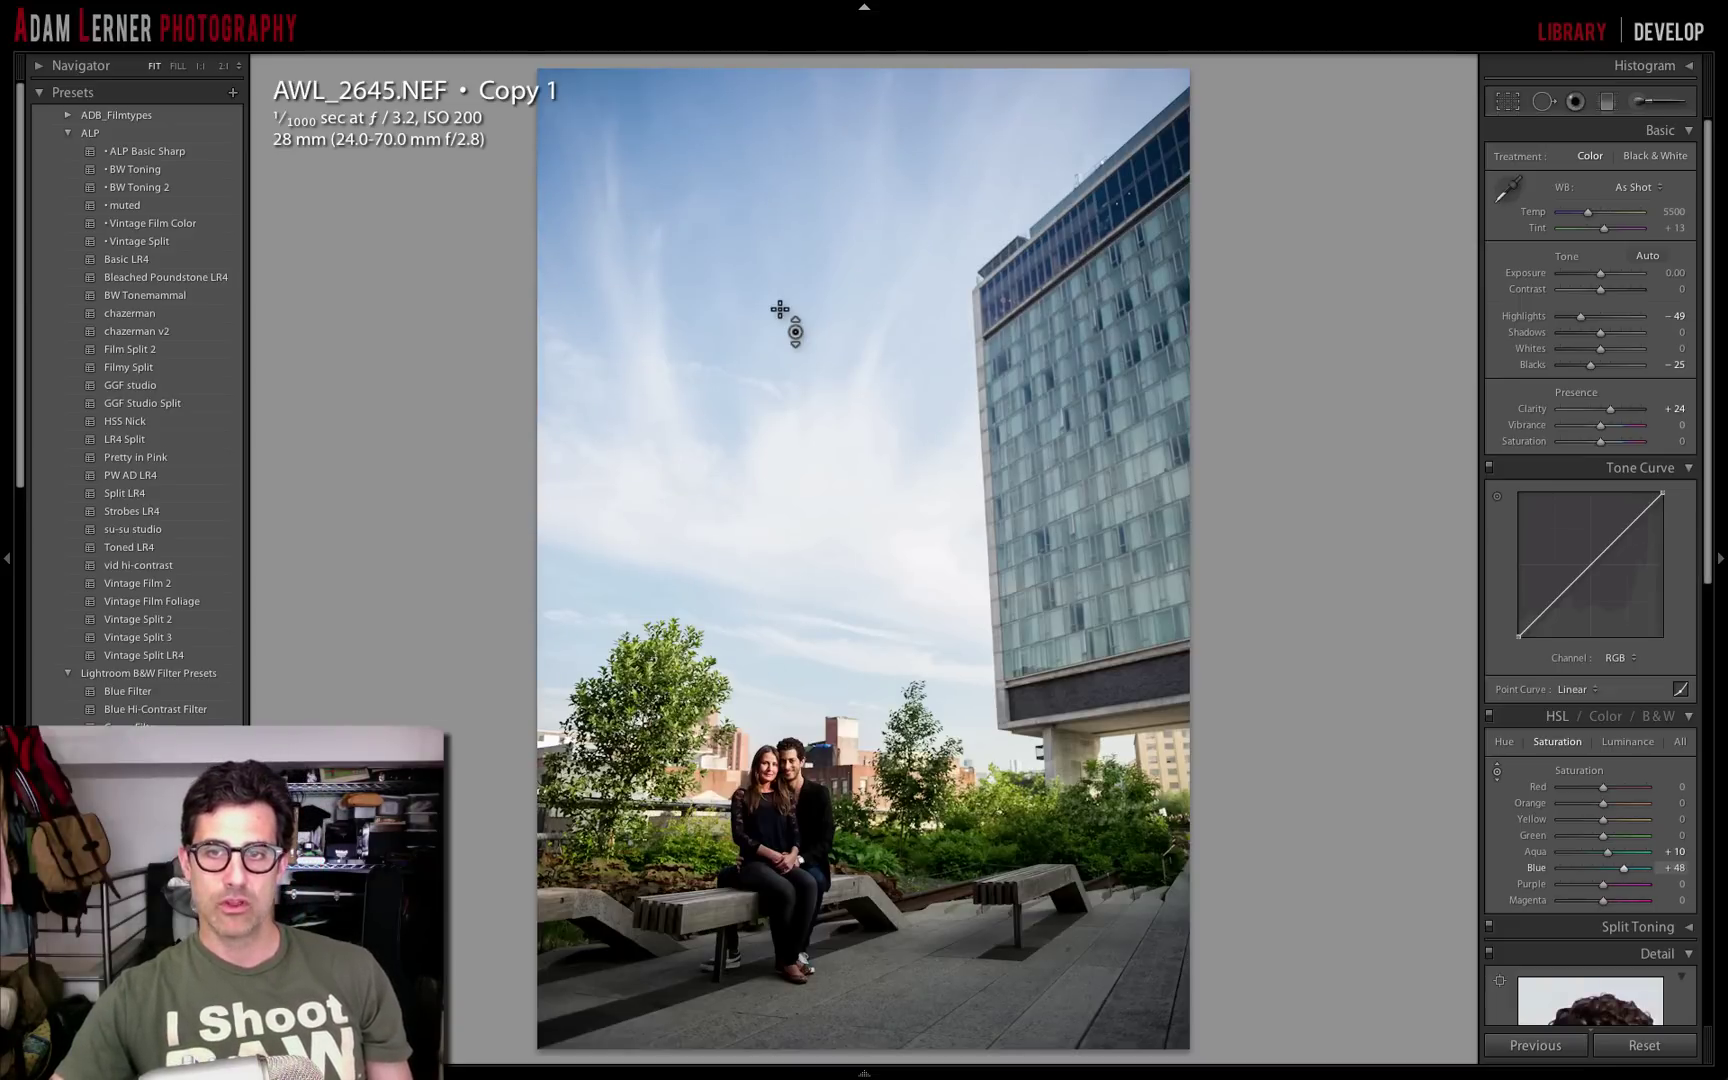
left_click(1624, 742)
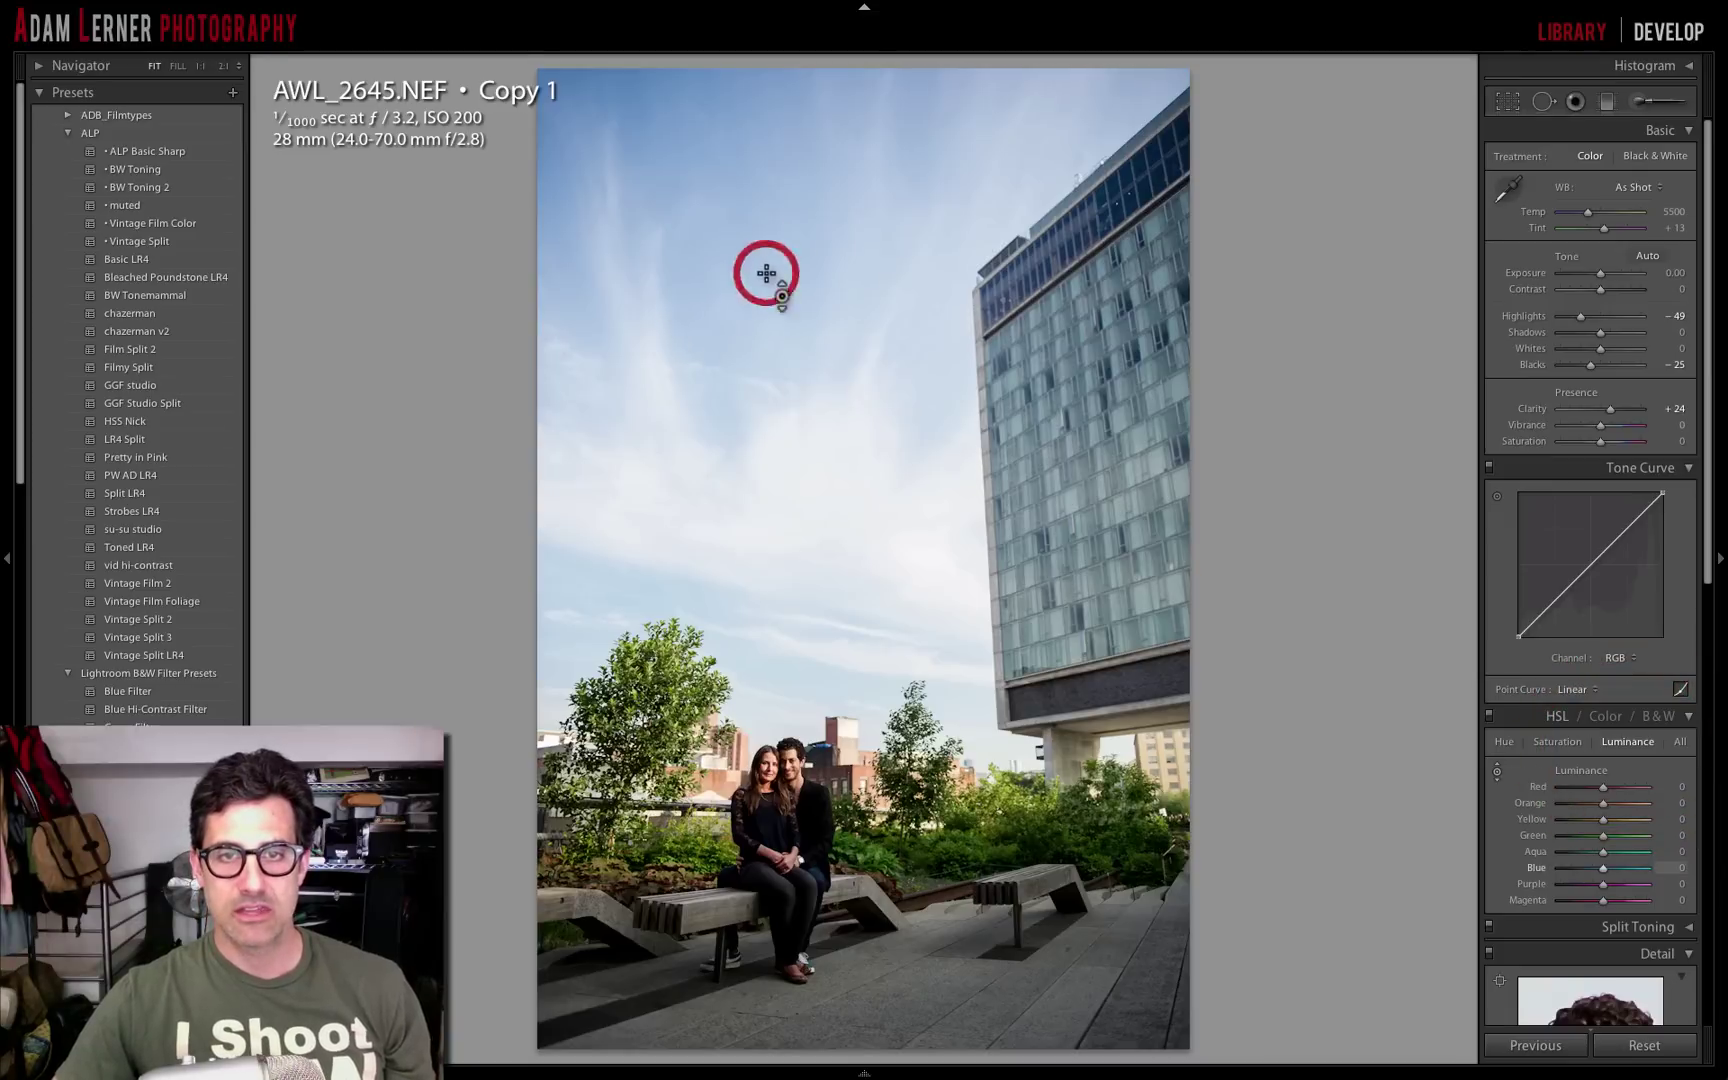
left_click_drag(766, 273, 766, 274)
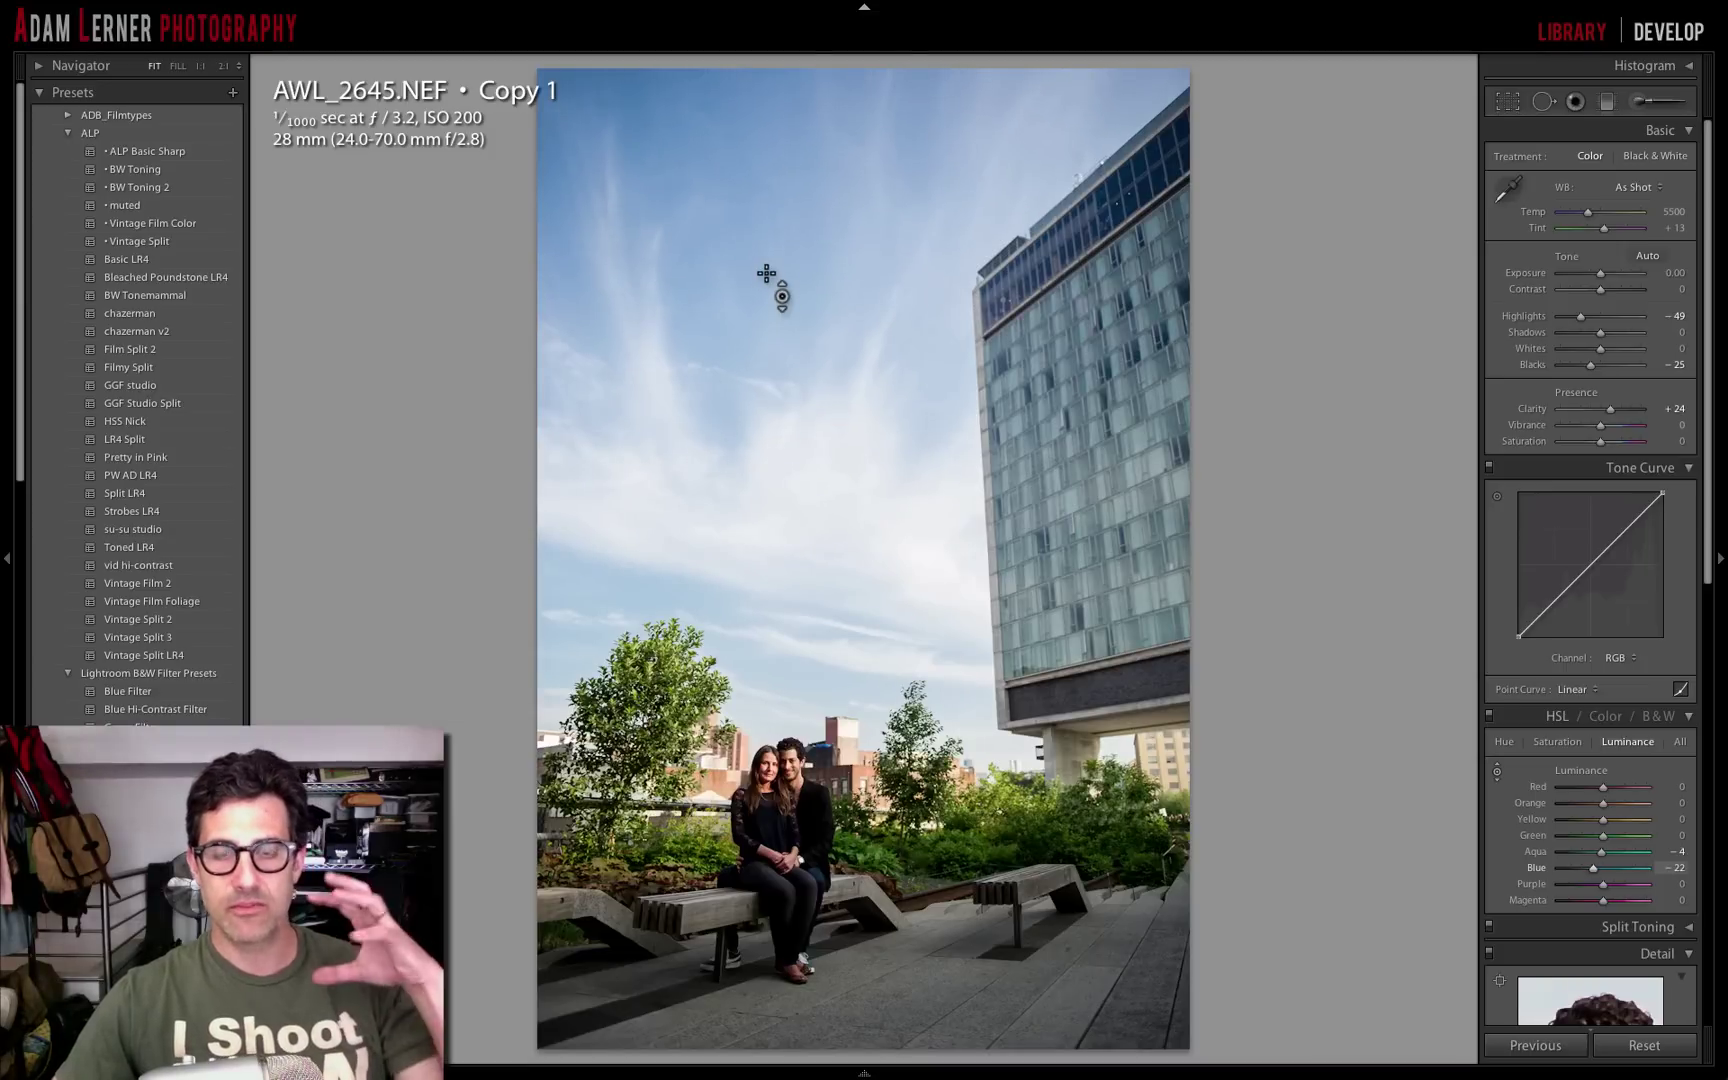
left_click_drag(766, 273, 766, 274)
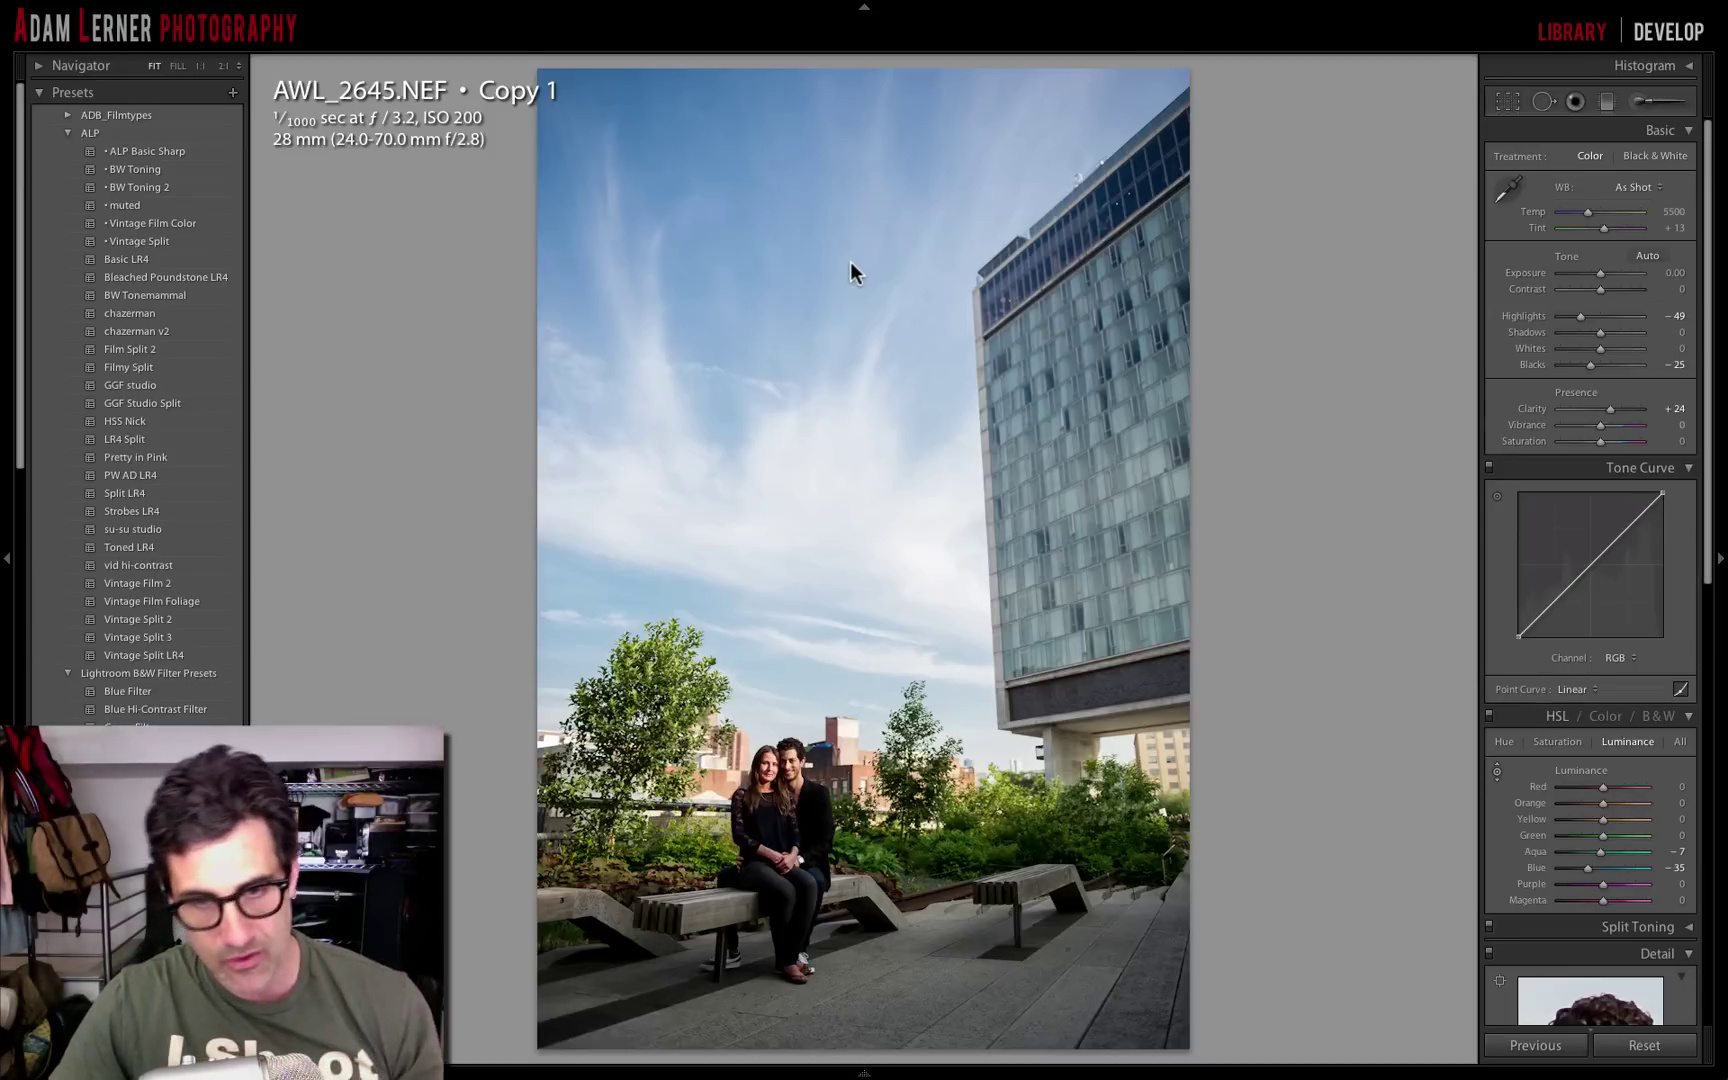
key("super+alt+shift+l")
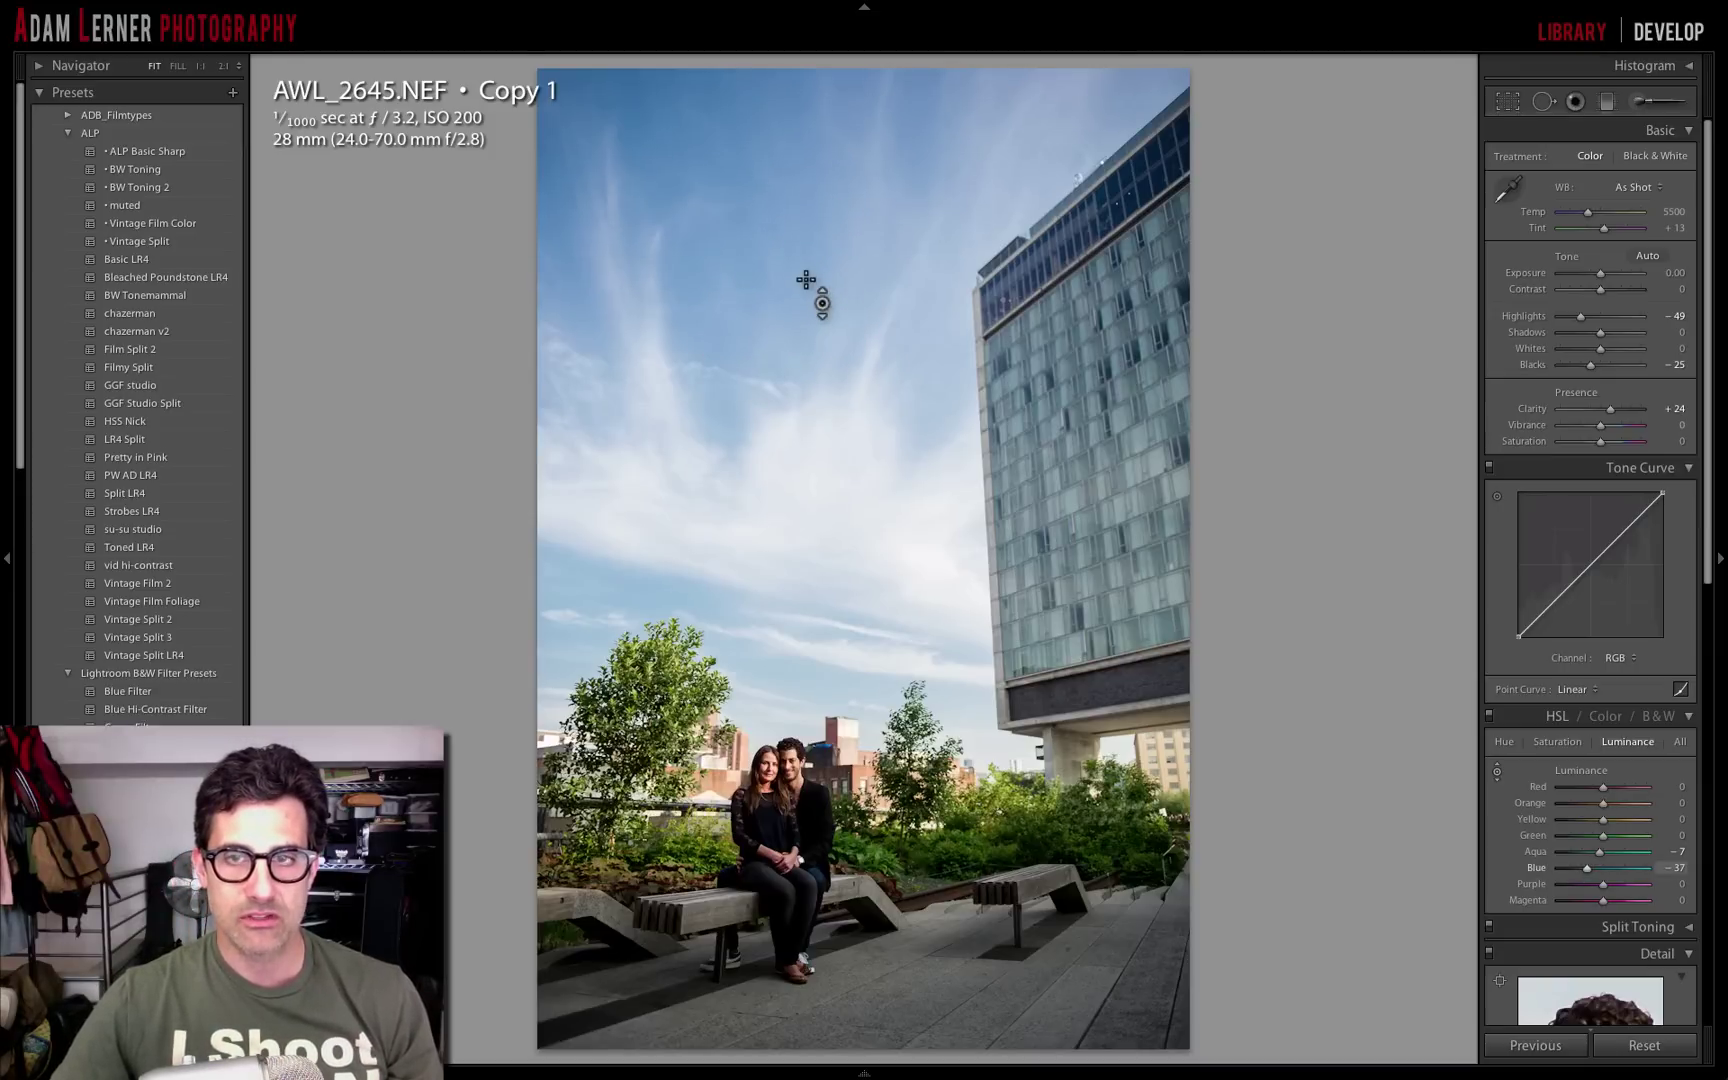
Darken the tree foliage with the targeted Luminance adjustment, to Yellow -27 and Green -17
left_click(656, 679)
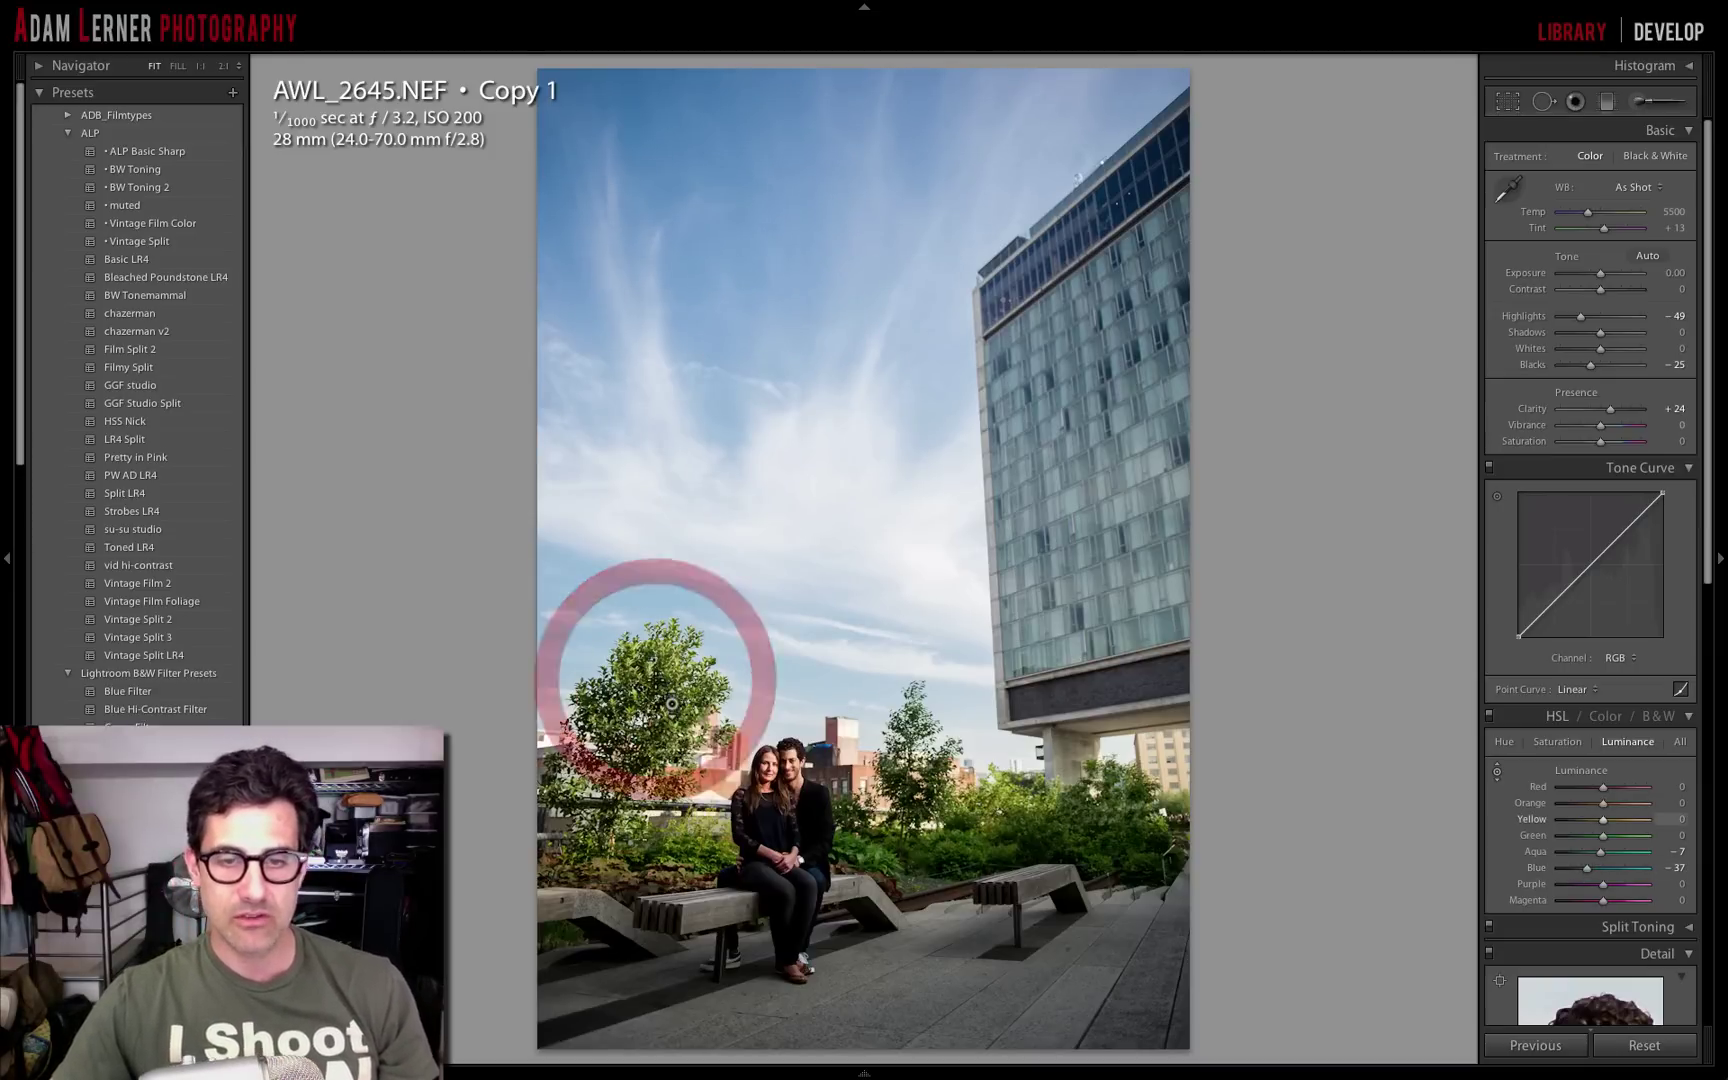
left_click_drag(672, 703, 672, 703)
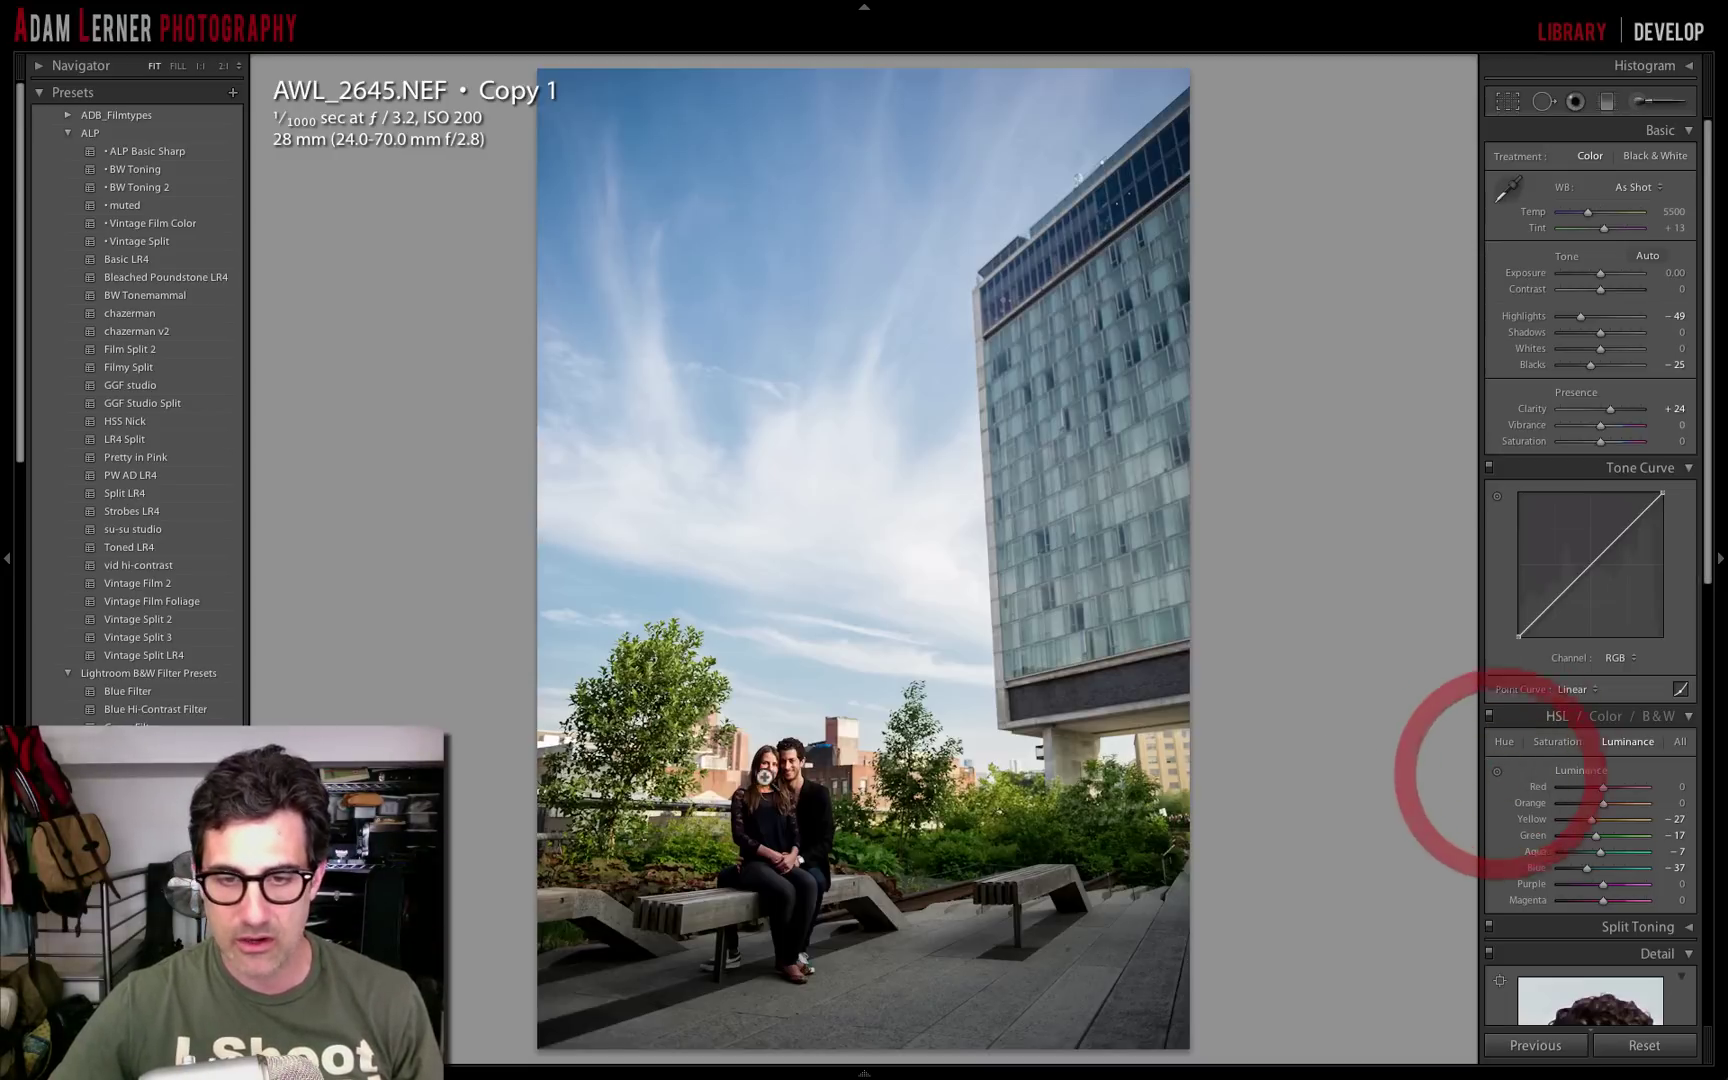
Try darkening the brick buildings to Red -7 and Orange -66 luminance, and reset the Orange and Yellow luminance to 0
left_click(1497, 771)
left_click_drag(868, 770, 860, 775)
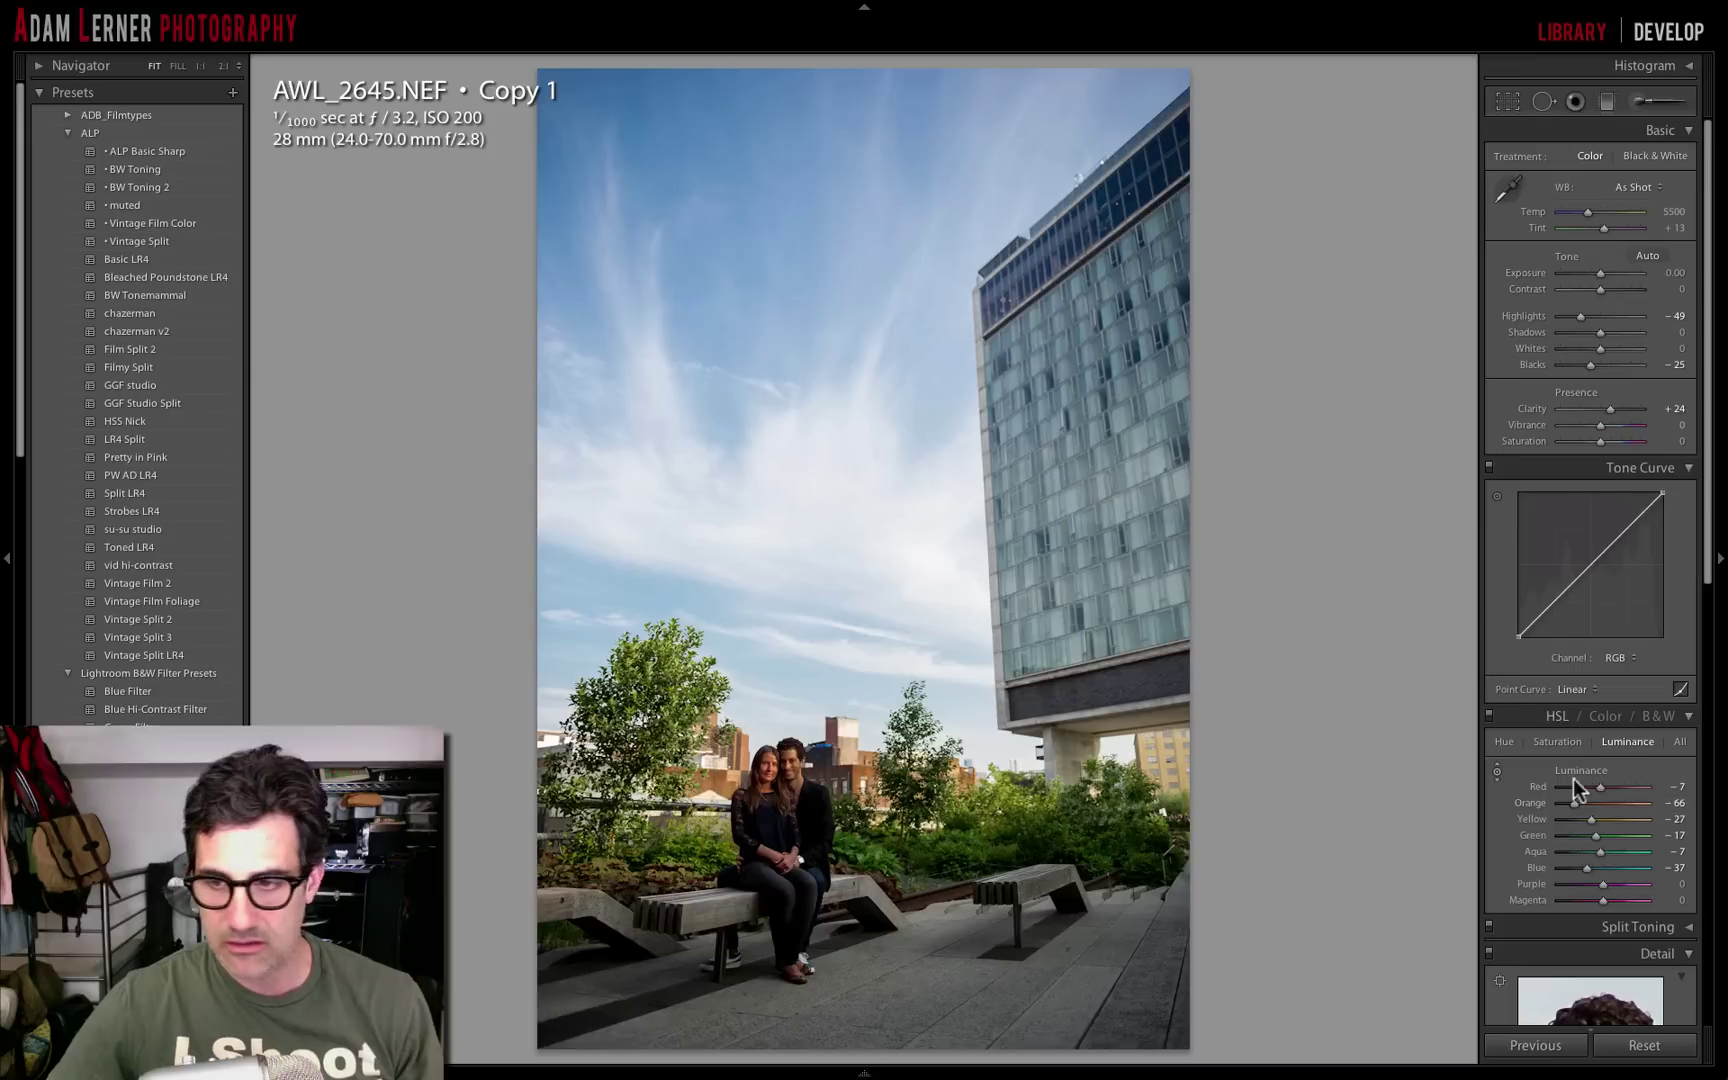
double_click(1540, 803)
double_click(1534, 818)
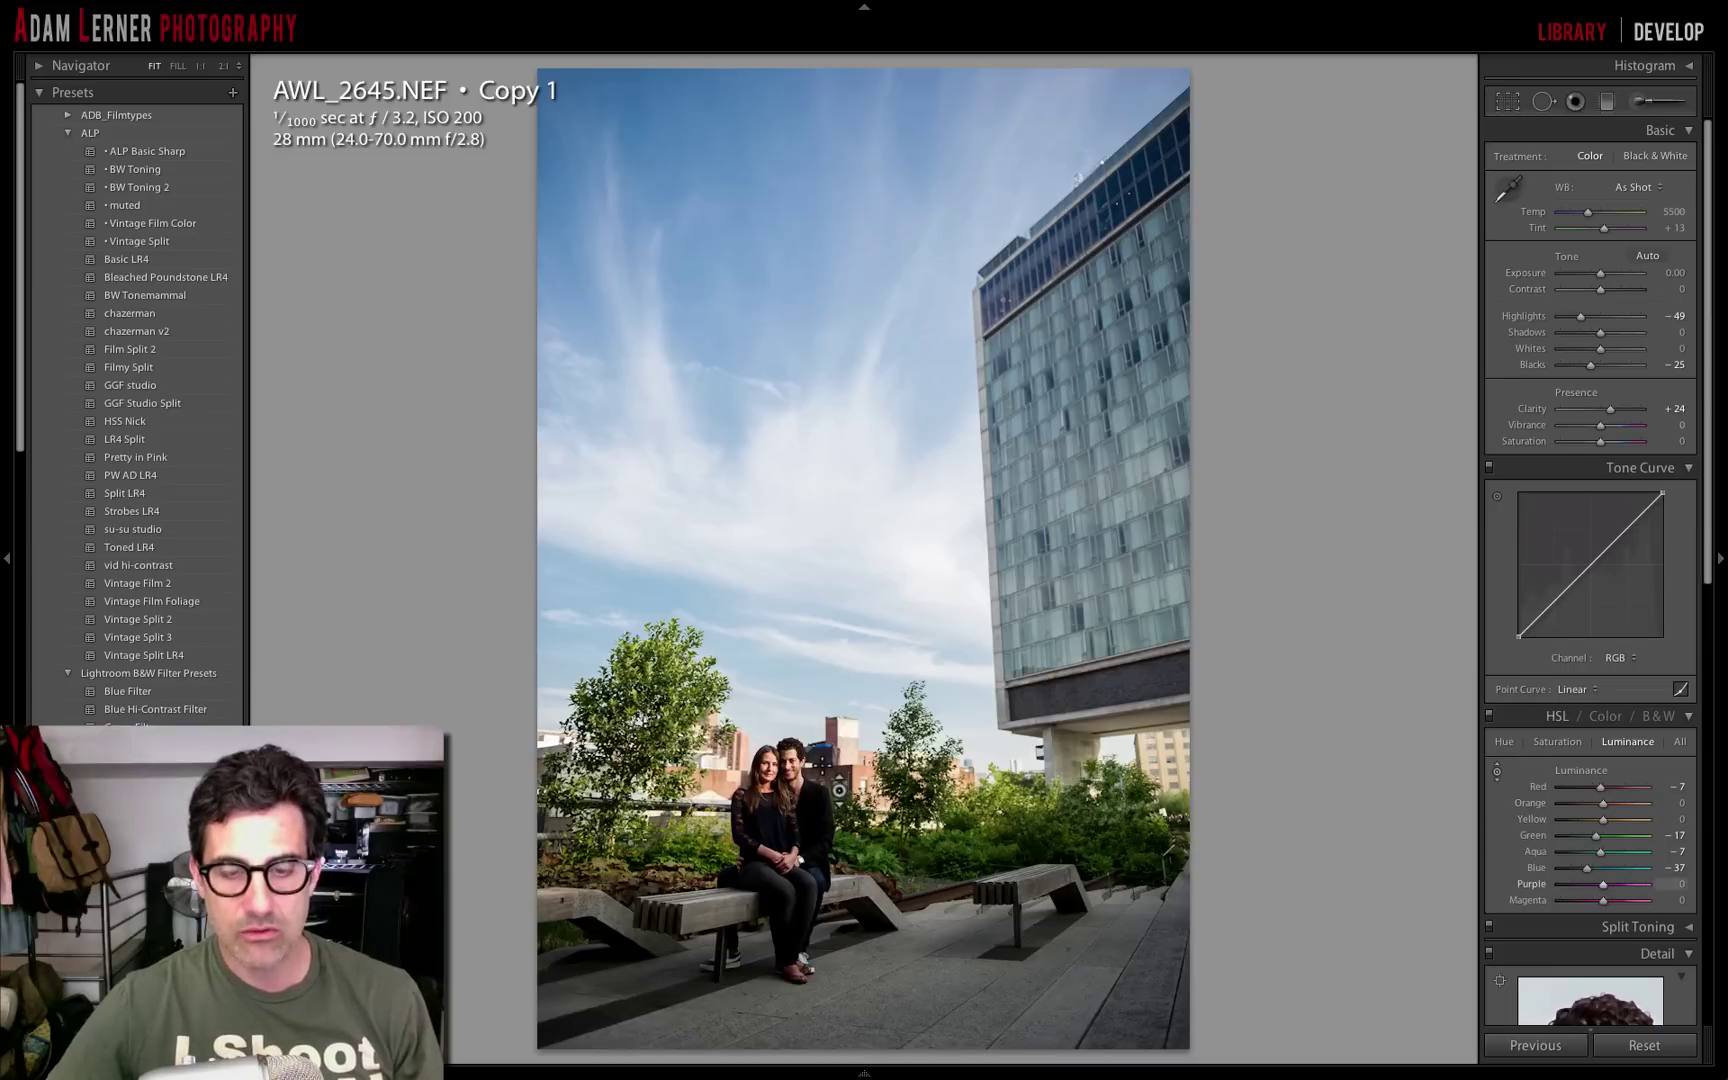
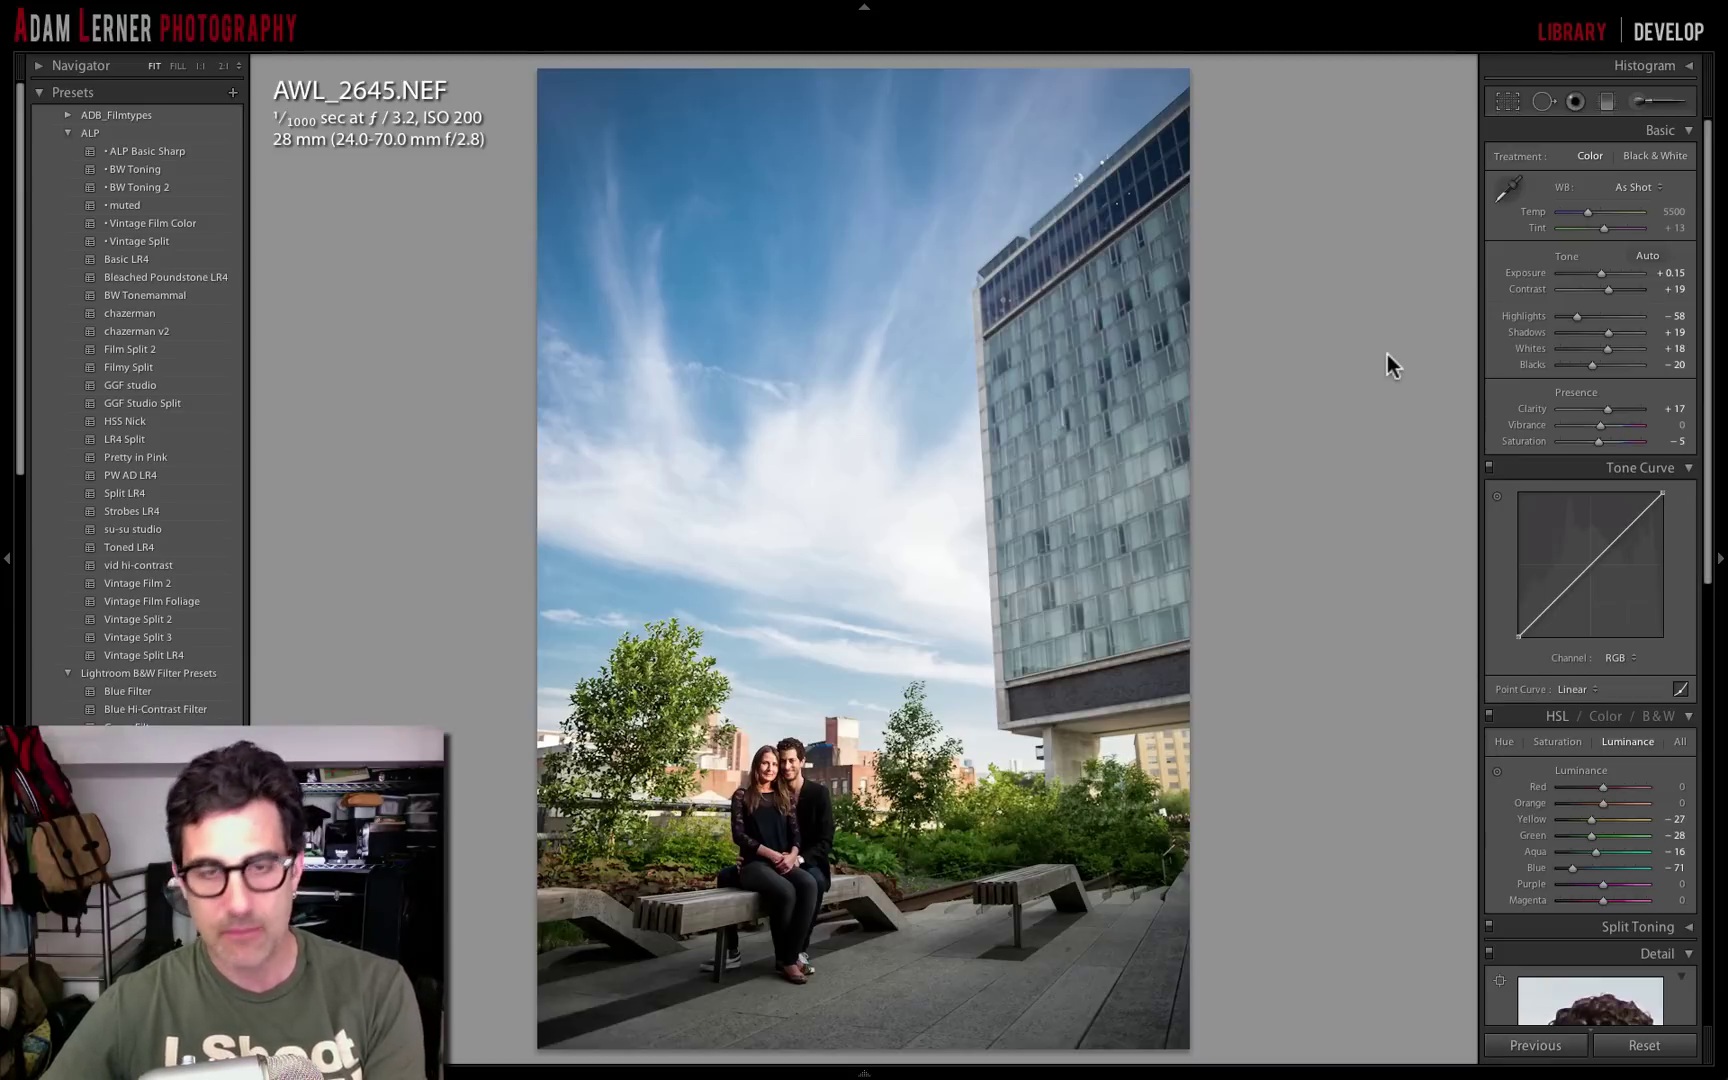
Compare the edited version of AWL_2645.NEF with its before view
key("backslash")
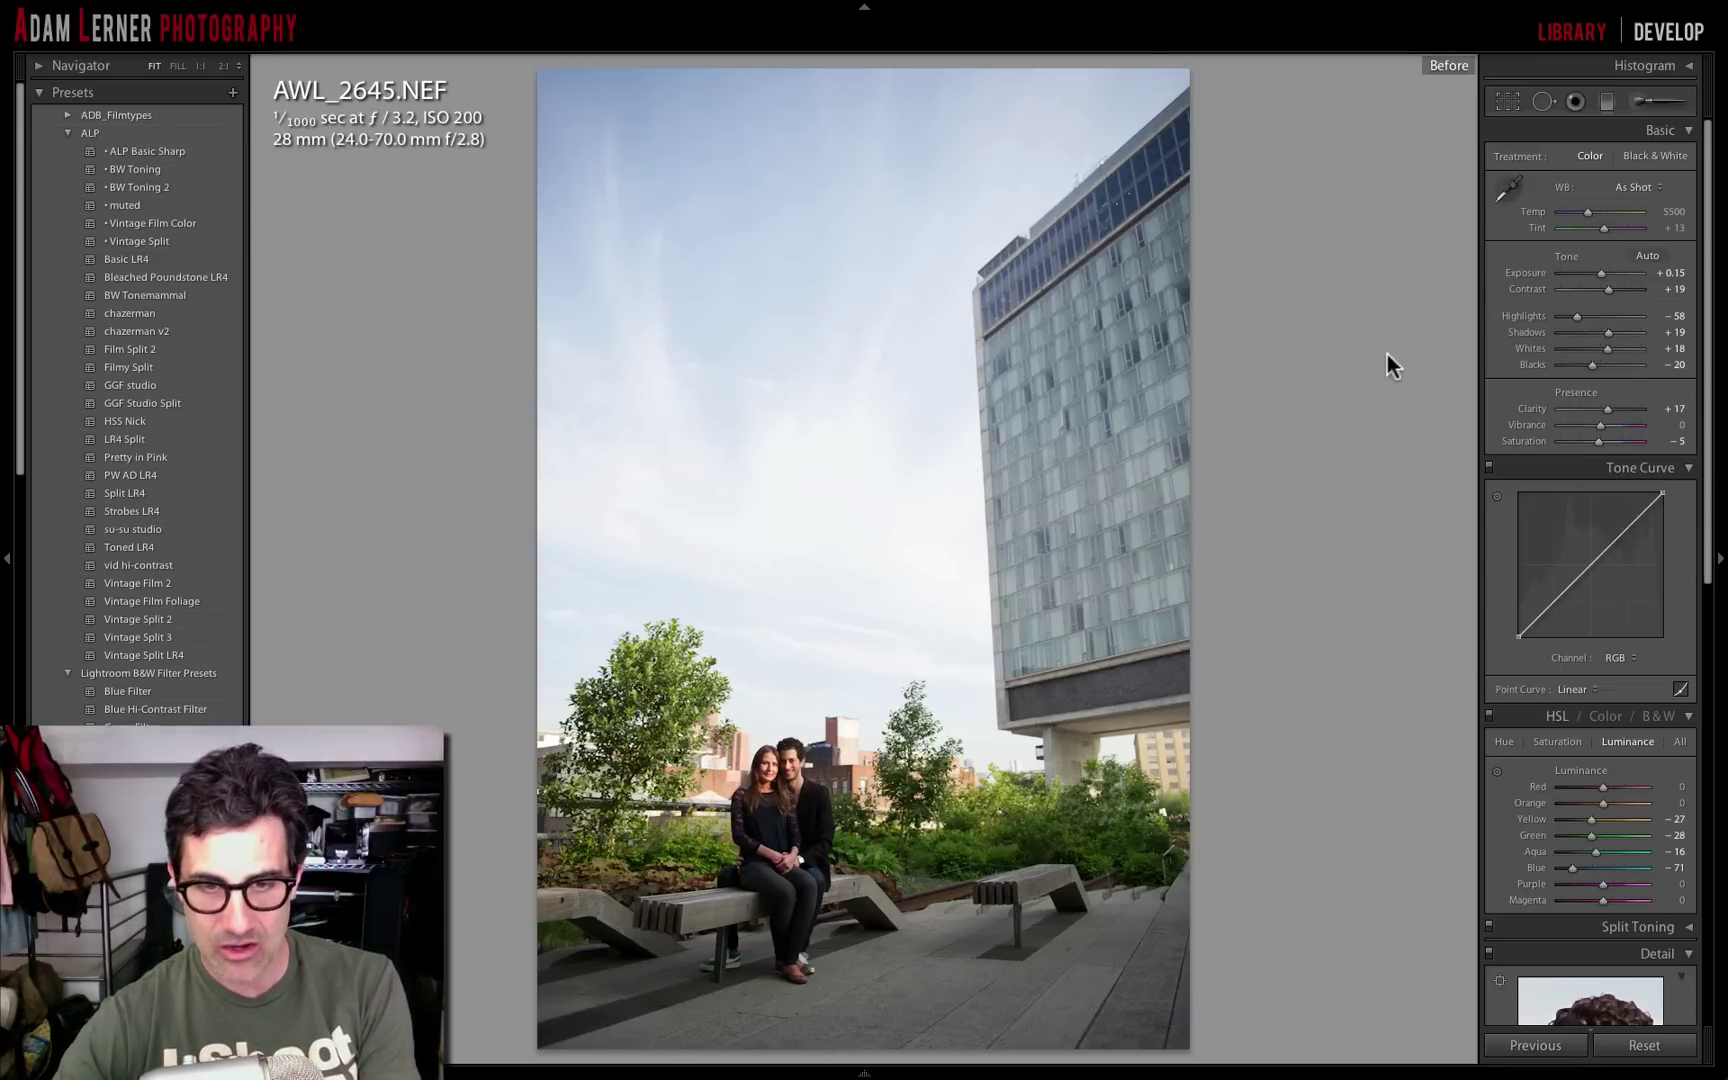
key("backslash")
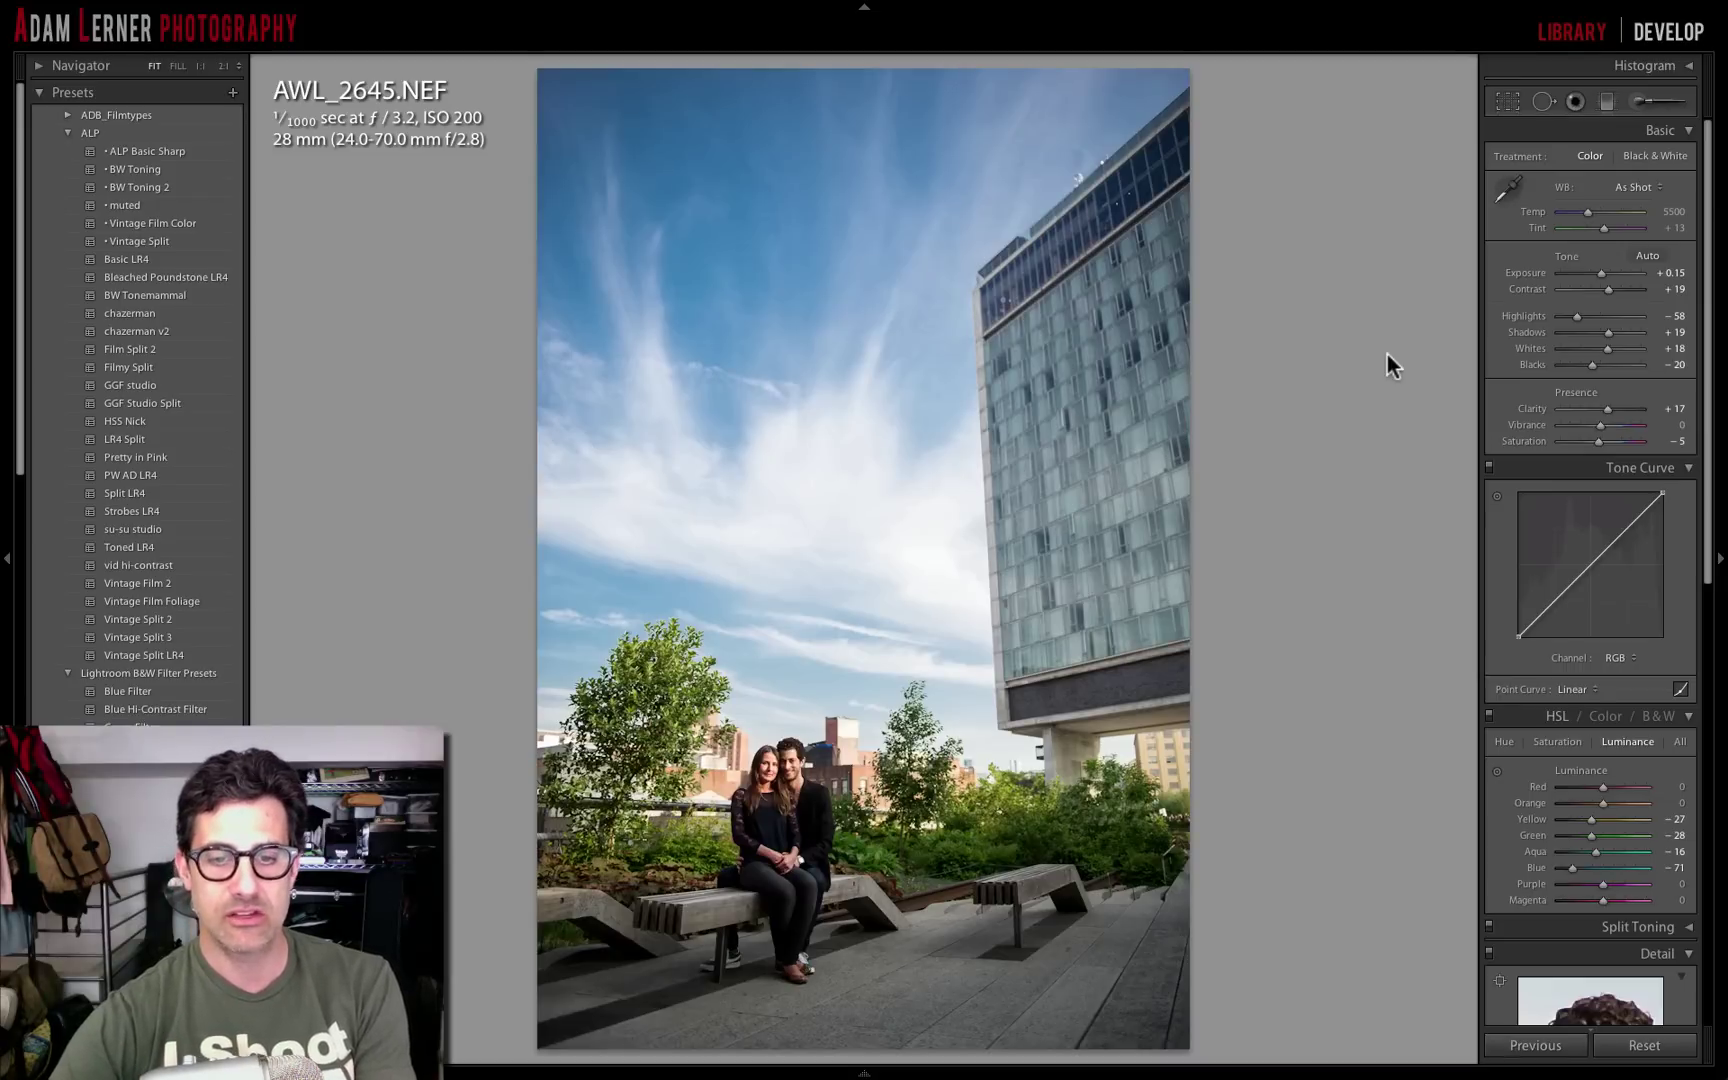